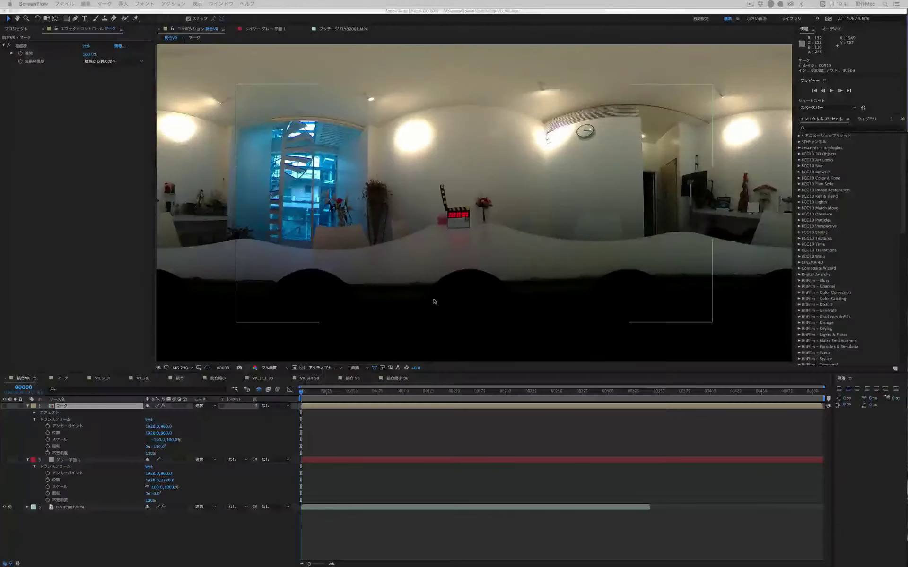
# Inspect the DENPO-ZI logo in the マーク composition, then return to the 統合VR composition
pyautogui.click(77, 384)
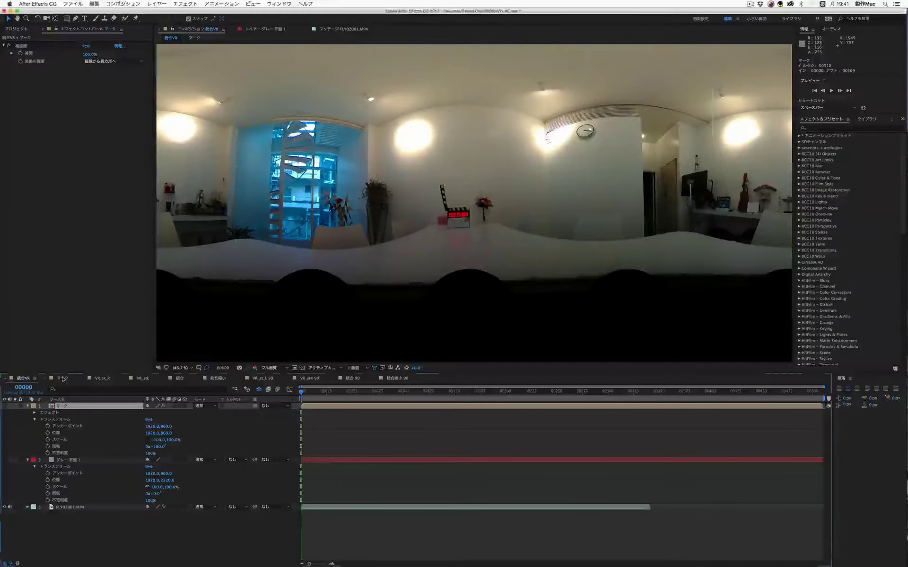
pyautogui.click(75, 383)
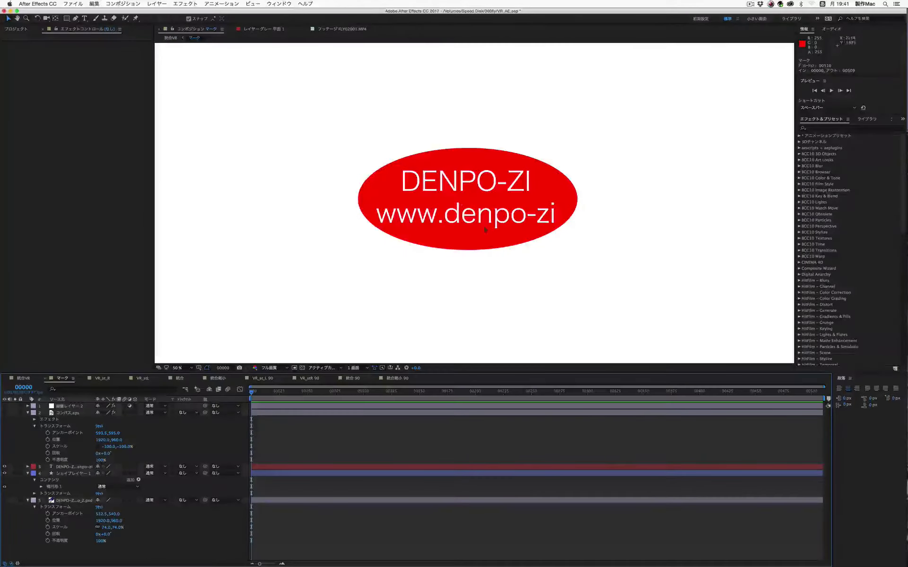
pyautogui.click(427, 233)
pyautogui.click(239, 327)
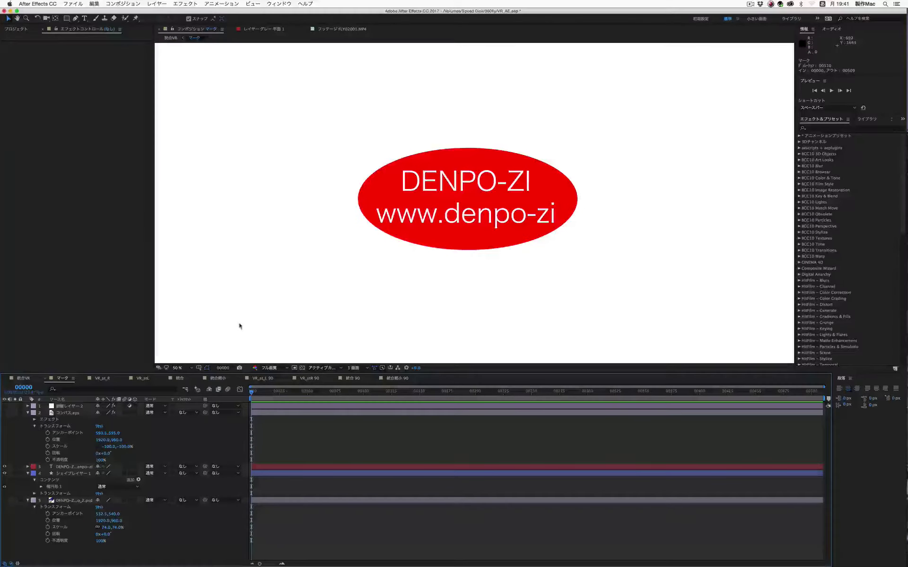
pyautogui.click(23, 378)
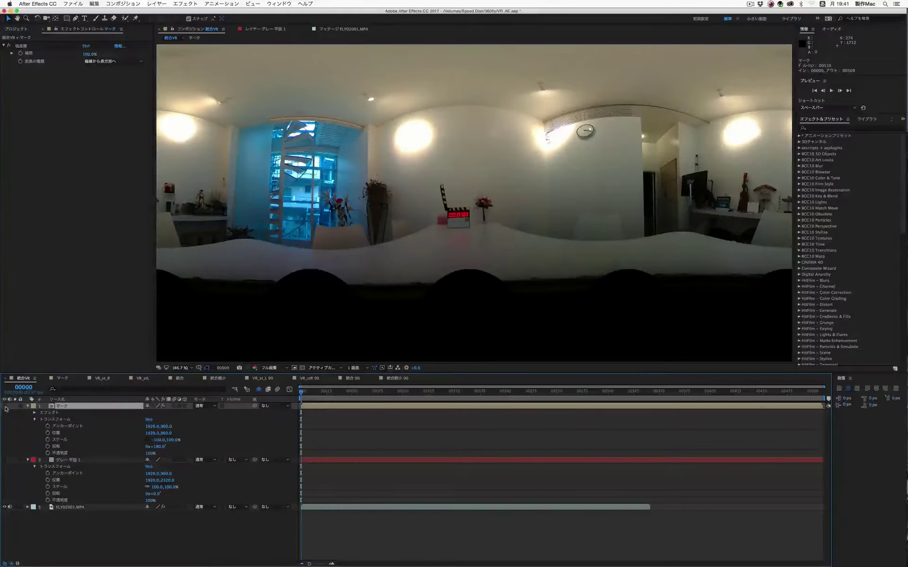
# Set the マーク layer's 極座標 conversion to 長方形から極線へ, revert to 極線から長方形へ, then go to Premiere Pro
pyautogui.click(66, 407)
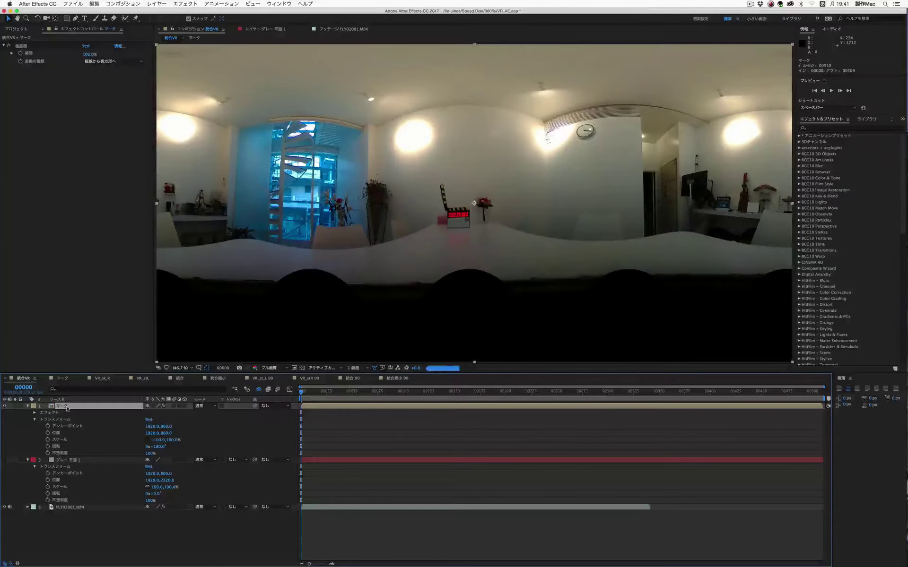
pyautogui.click(21, 46)
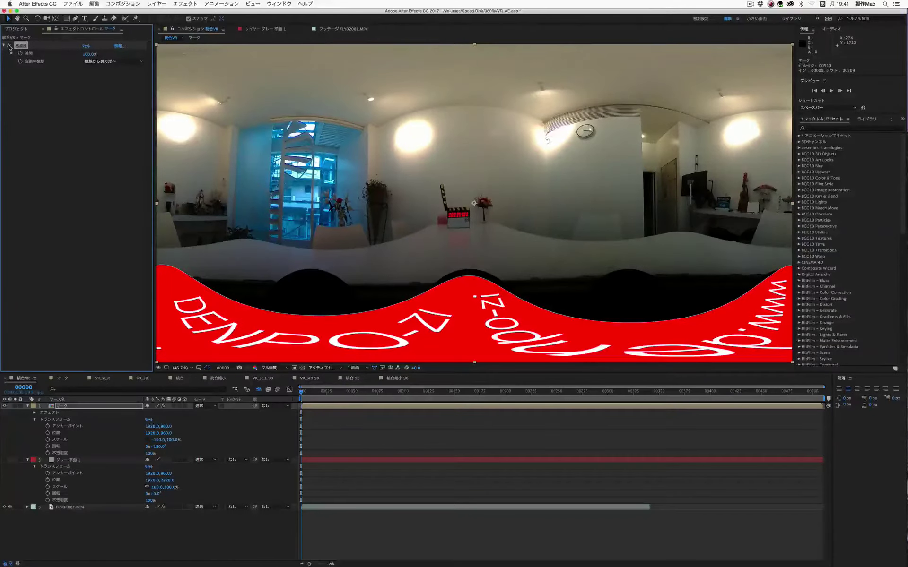
pyautogui.click(103, 61)
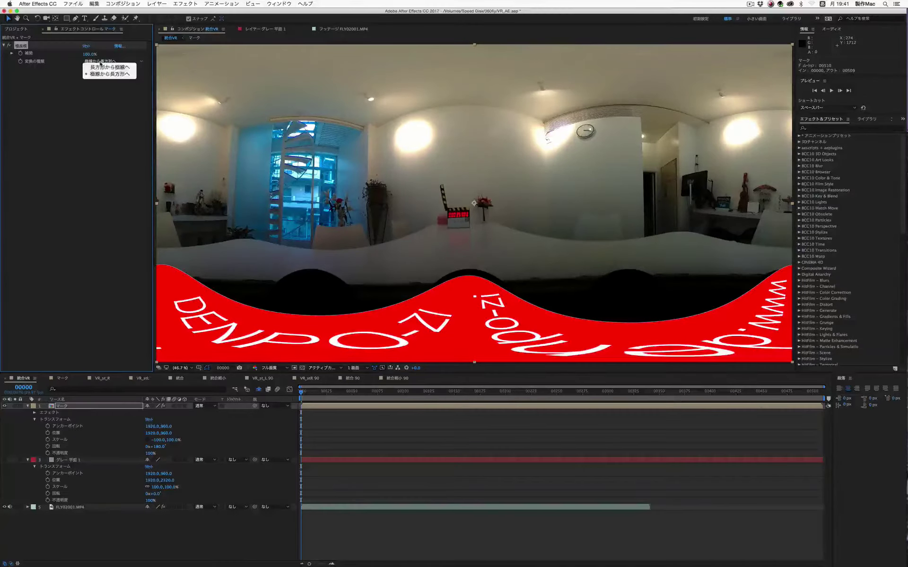
pyautogui.click(103, 68)
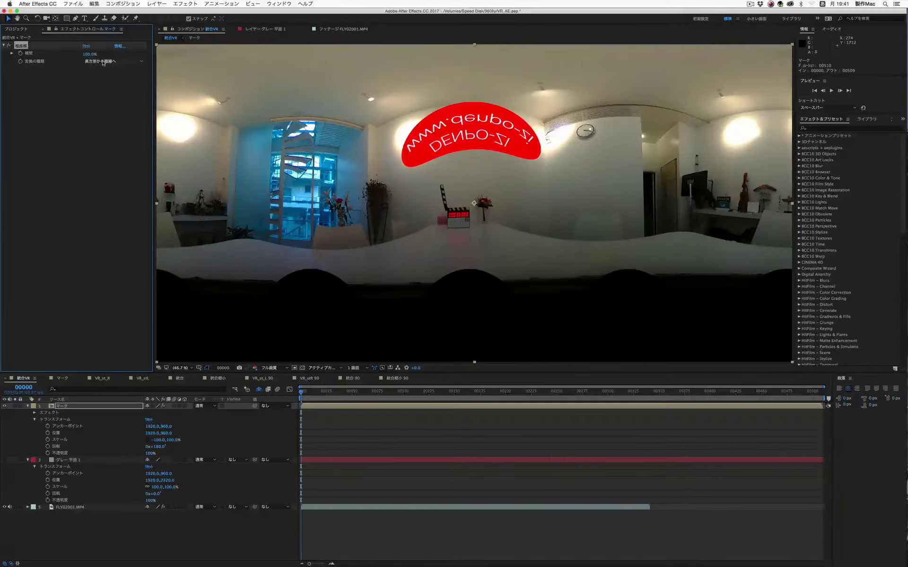
pyautogui.click(103, 62)
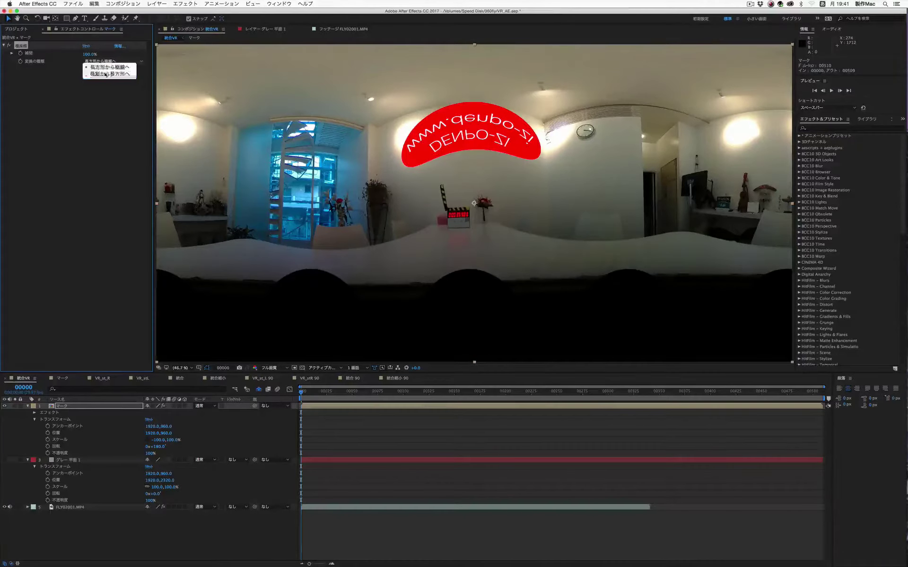
pyautogui.click(105, 74)
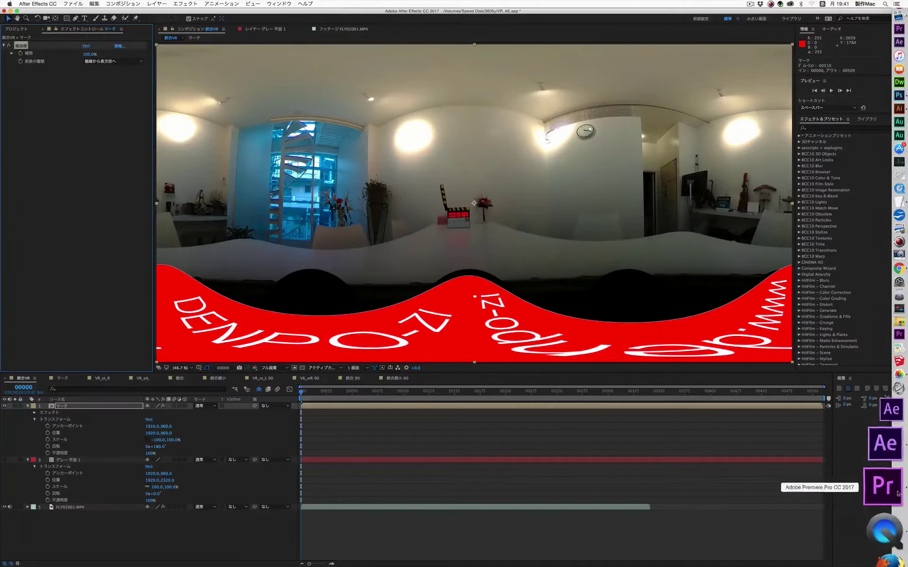
pyautogui.click(884, 487)
# Enable VR video display in the Program monitor
pyautogui.click(863, 261)
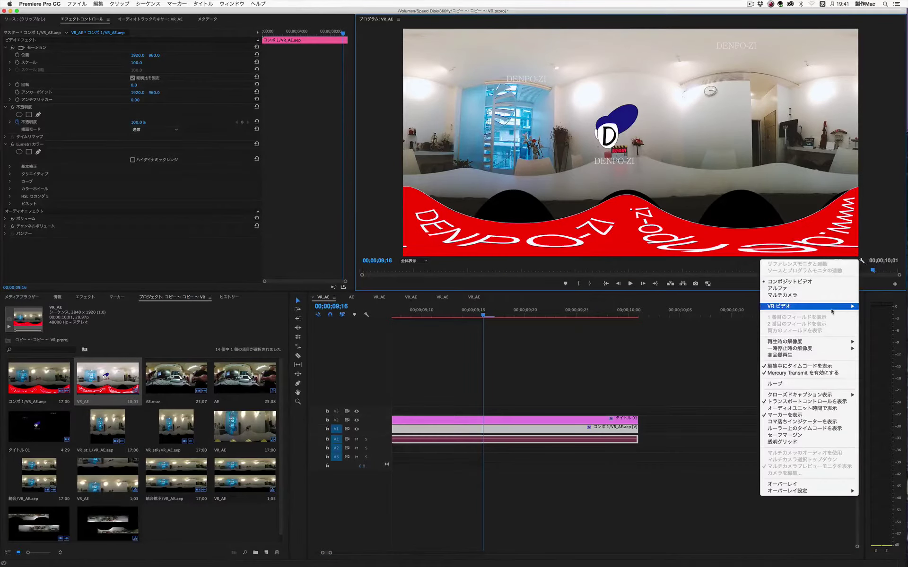
pyautogui.moveTo(785, 307)
pyautogui.click(752, 307)
# Drag the 360° view downward until the red DENPO-ZI logo on the floor is visible
pyautogui.moveTo(634, 156)
pyautogui.mouseDown()
pyautogui.moveTo(642, 105)
pyautogui.moveTo(598, 128)
pyautogui.moveTo(578, 170)
pyautogui.mouseUp()
pyautogui.moveTo(611, 129); pyautogui.dragTo(629, 171)
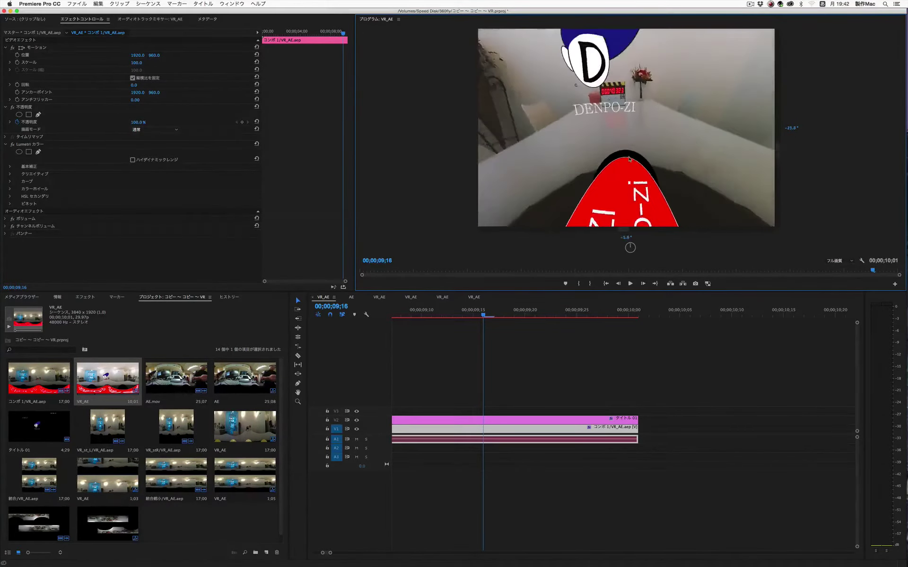
pyautogui.moveTo(586, 135); pyautogui.dragTo(625, 105)
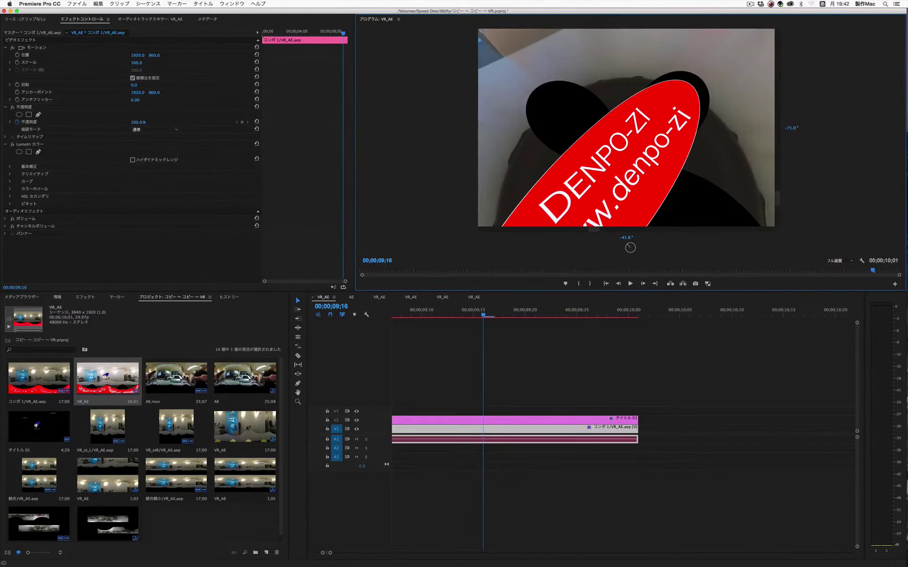
pyautogui.moveTo(903, 449)
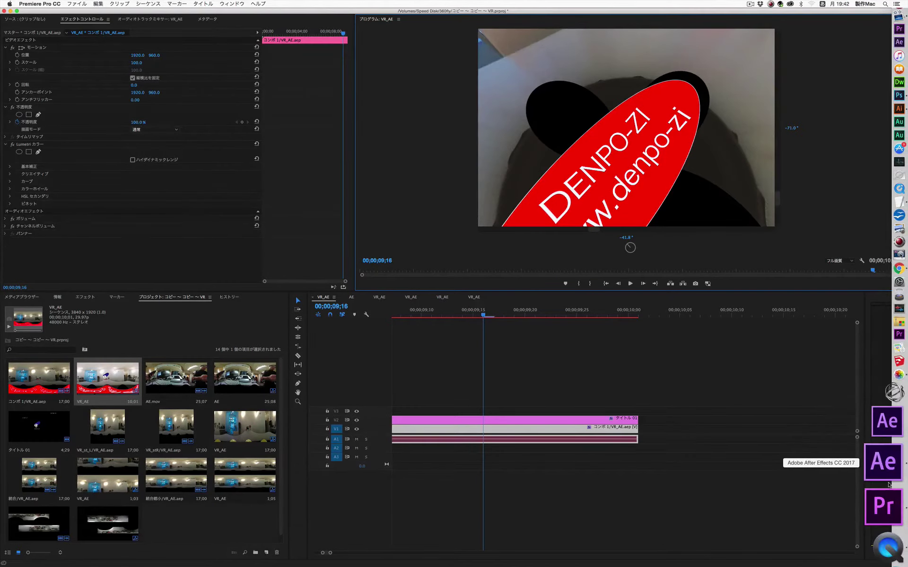
# Hide the DENPO-ZI text and red ellipse layers in the マーク composition so the compass shows
pyautogui.click(889, 480)
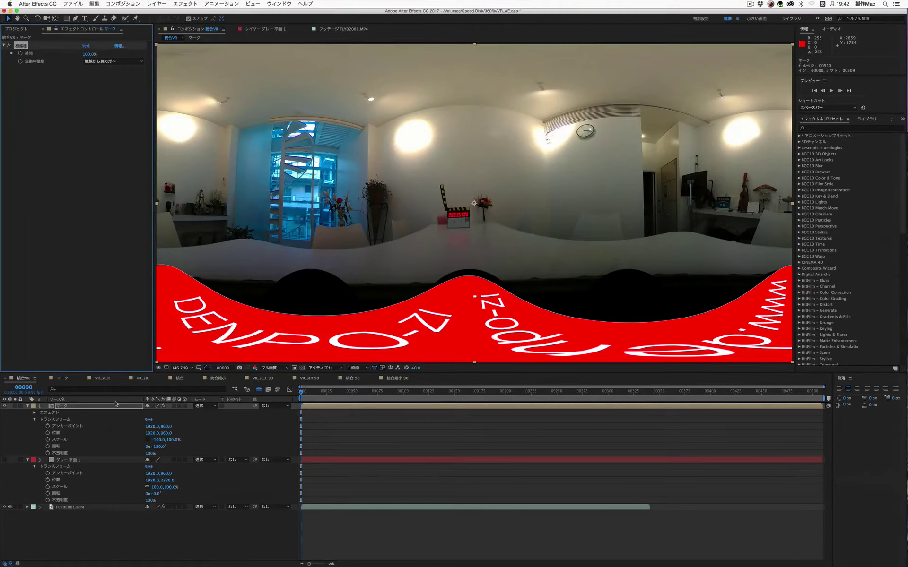
pyautogui.click(65, 379)
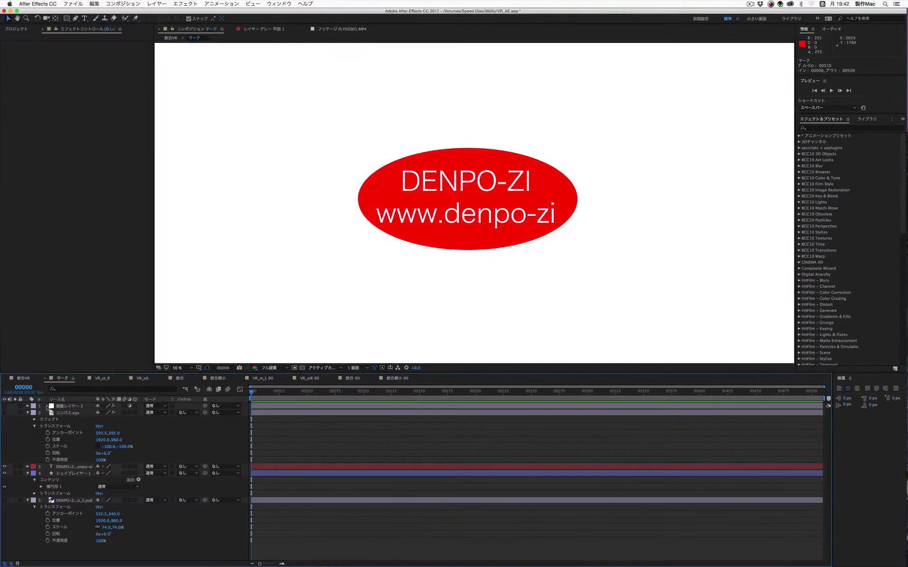
pyautogui.click(12, 474)
pyautogui.click(5, 473)
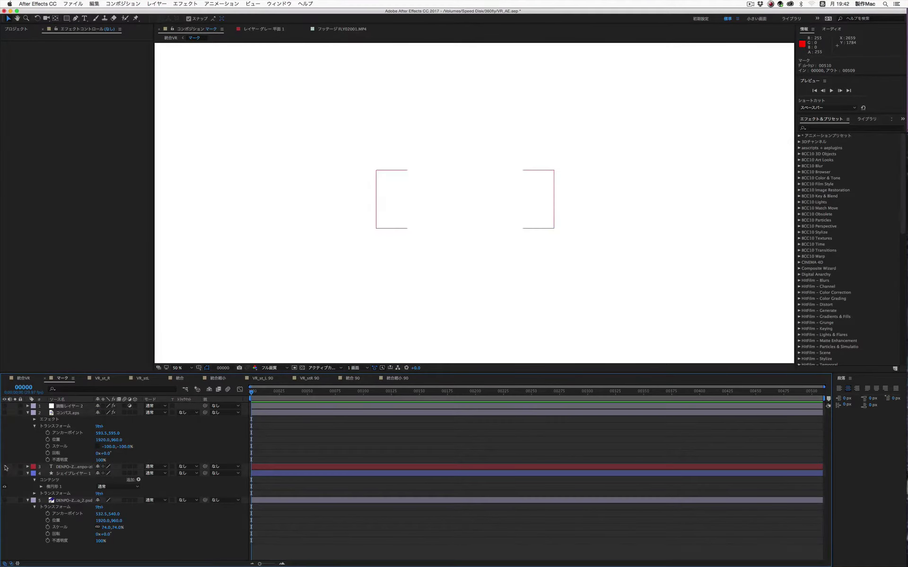
pyautogui.click(5, 414)
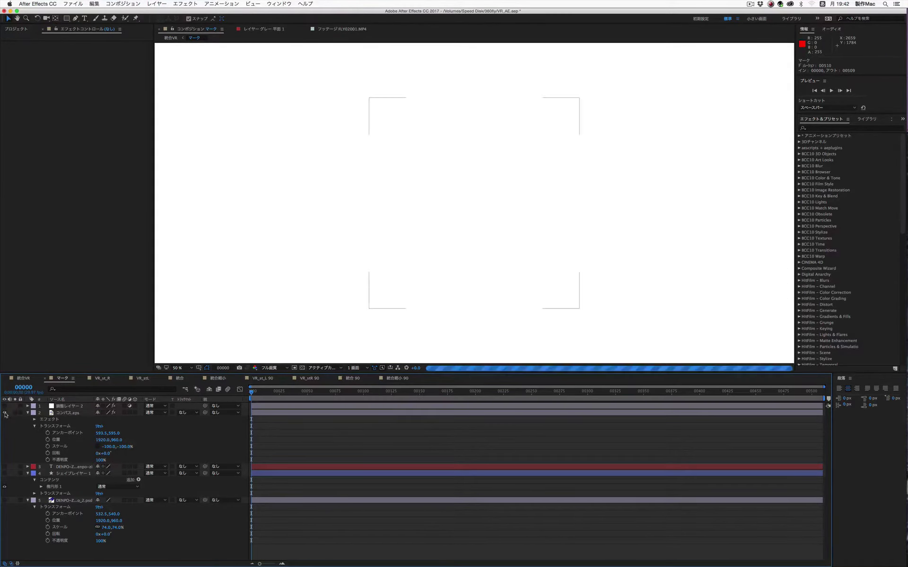
pyautogui.click(67, 428)
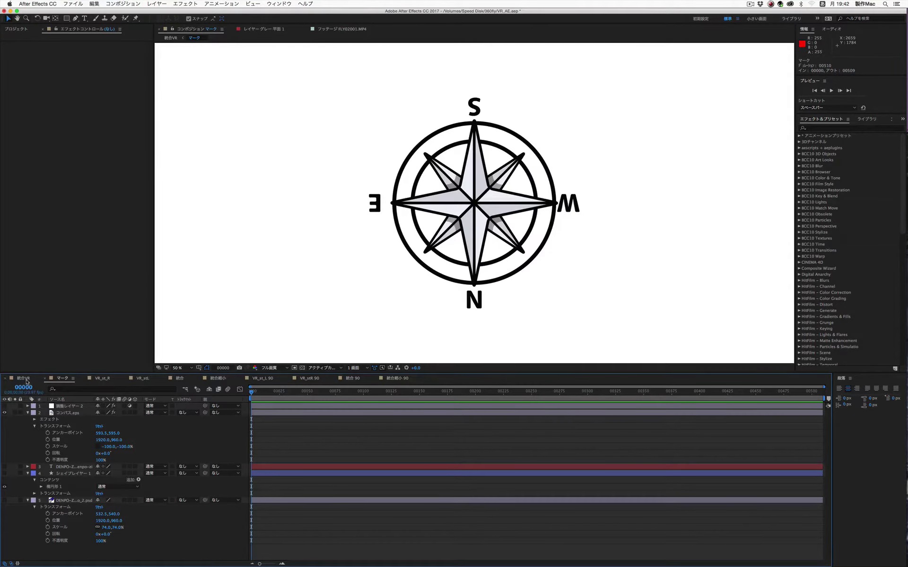
# Turn on the グレー平面 1 grey solid in the 統合VR composition
pyautogui.click(24, 378)
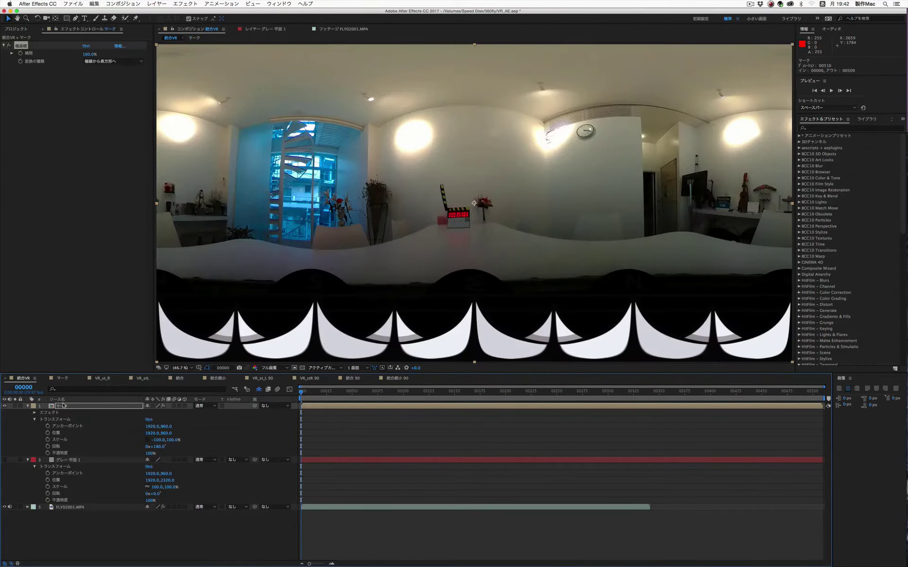
pyautogui.click(64, 460)
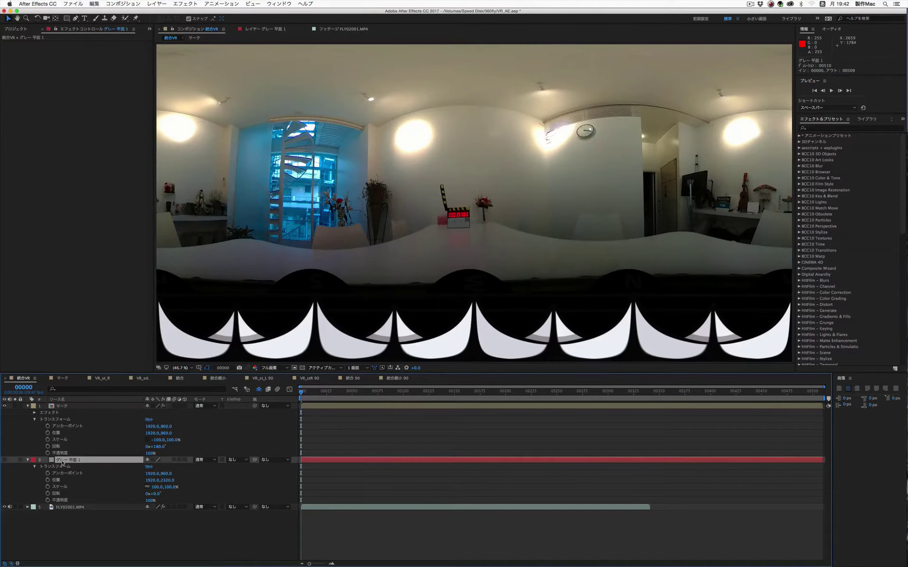
pyautogui.click(5, 460)
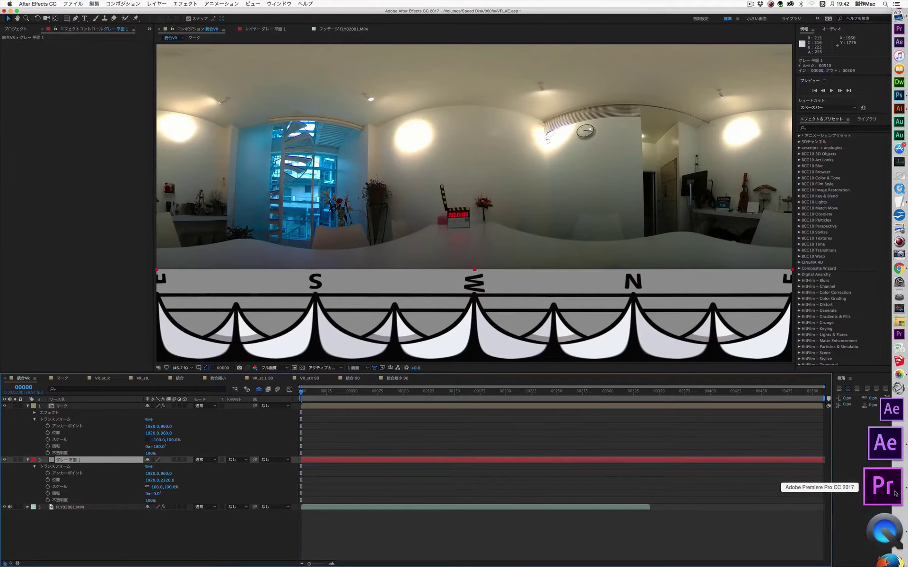
# Rotate Premiere Pro's VR view to check the compass and room, then return to After Effects
pyautogui.click(882, 483)
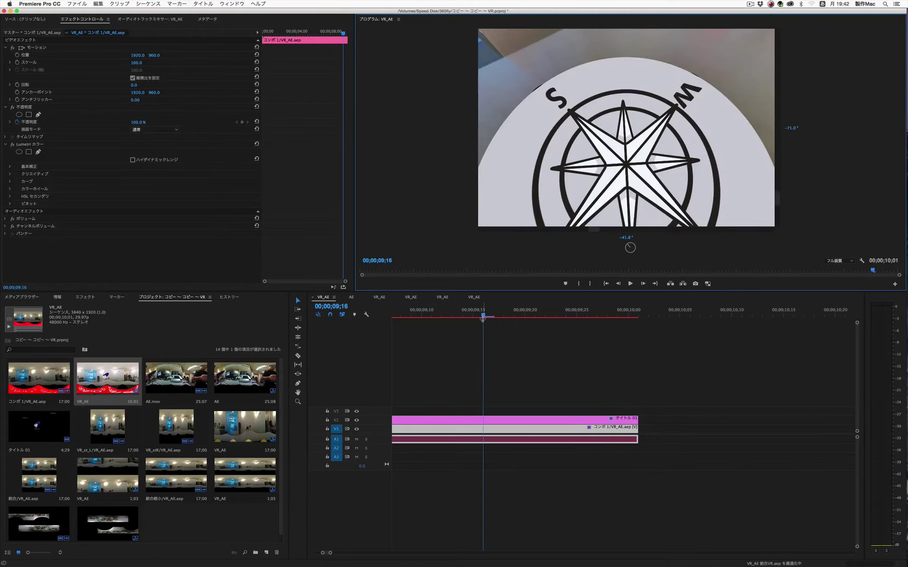
pyautogui.moveTo(622, 182); pyautogui.dragTo(618, 177)
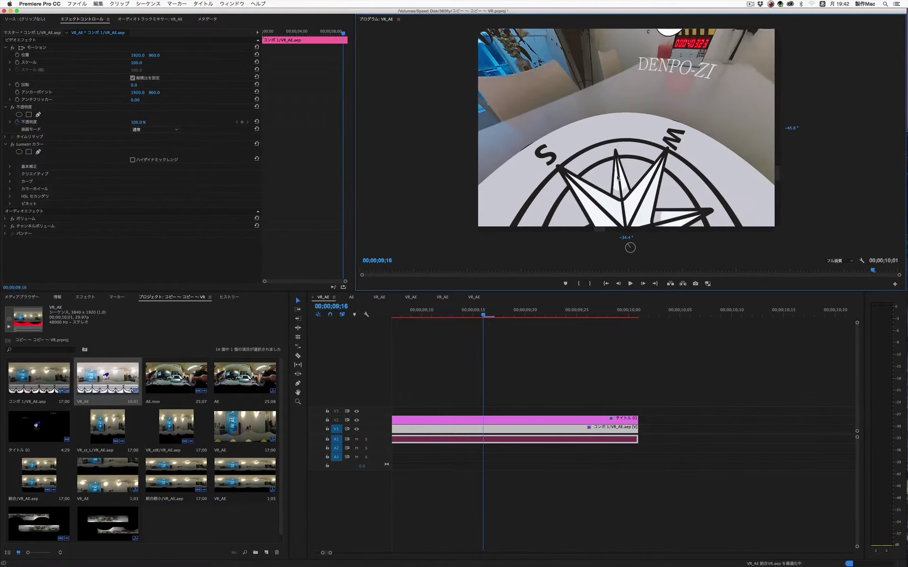
pyautogui.moveTo(615, 132)
pyautogui.mouseDown()
pyautogui.moveTo(645, 152)
pyautogui.moveTo(603, 139)
pyautogui.moveTo(610, 163)
pyautogui.mouseUp()
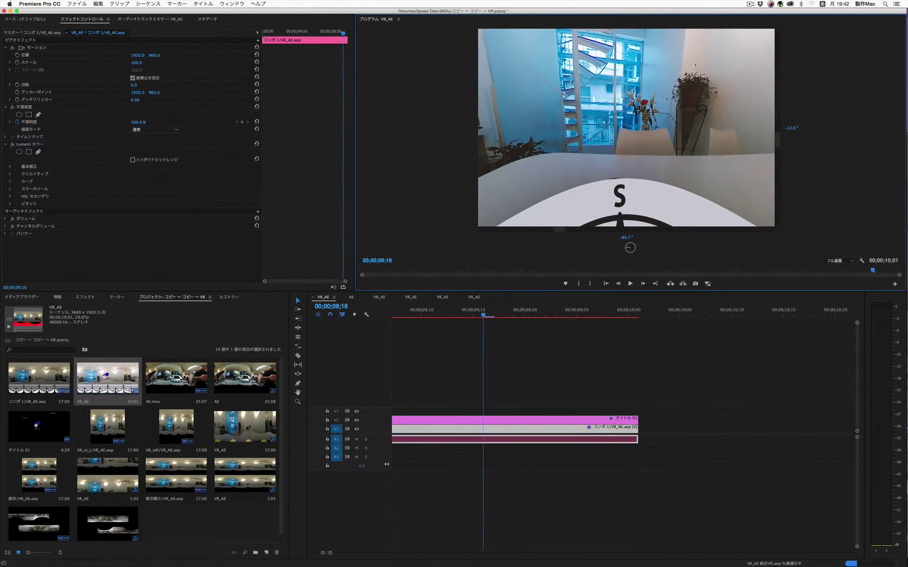
pyautogui.click(898, 475)
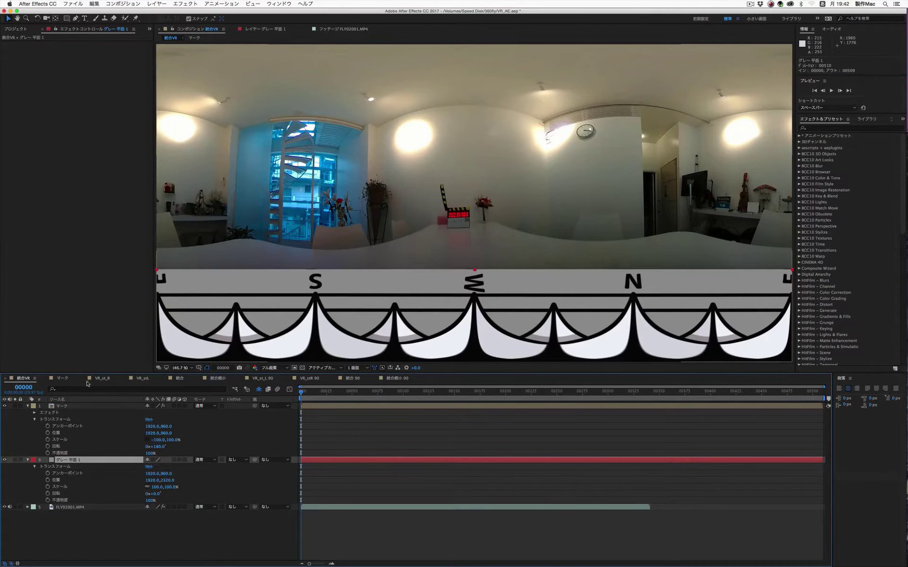
# Shift FLY02001.MP4's Offset centre X to -170 (Y 1440), then return to Premiere Pro
pyautogui.click(71, 508)
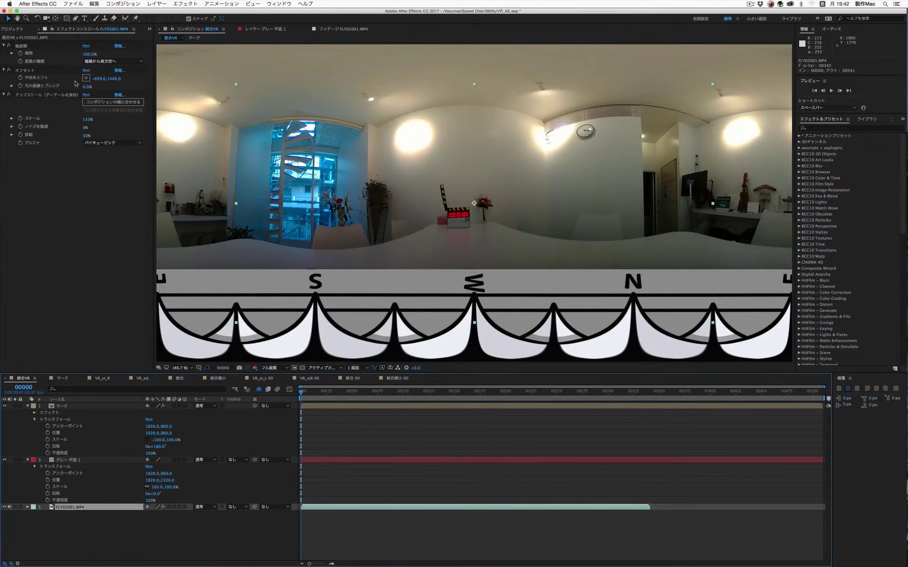
pyautogui.moveTo(97, 79)
pyautogui.mouseDown()
pyautogui.moveTo(270, 109)
pyautogui.moveTo(321, 109)
pyautogui.moveTo(308, 109)
pyautogui.mouseUp()
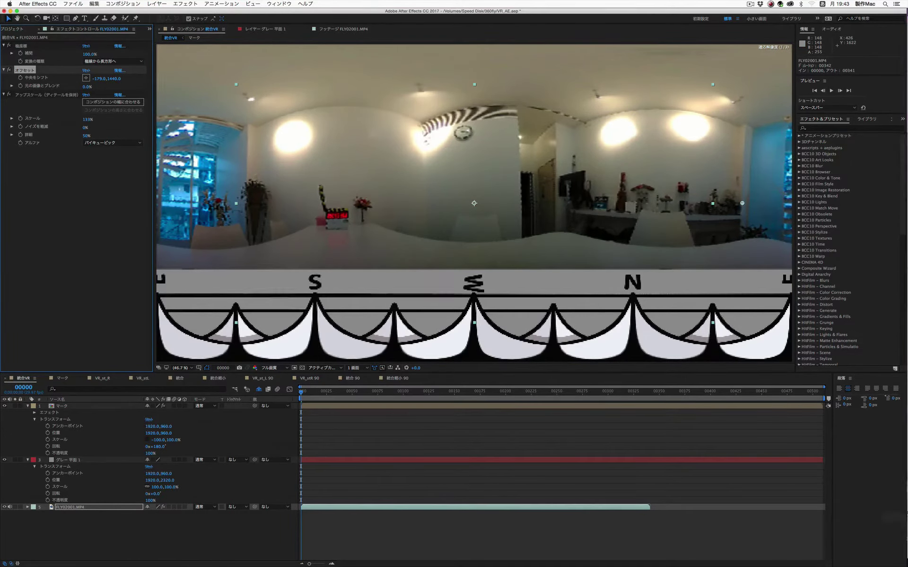
pyautogui.moveTo(901, 506)
pyautogui.click(883, 487)
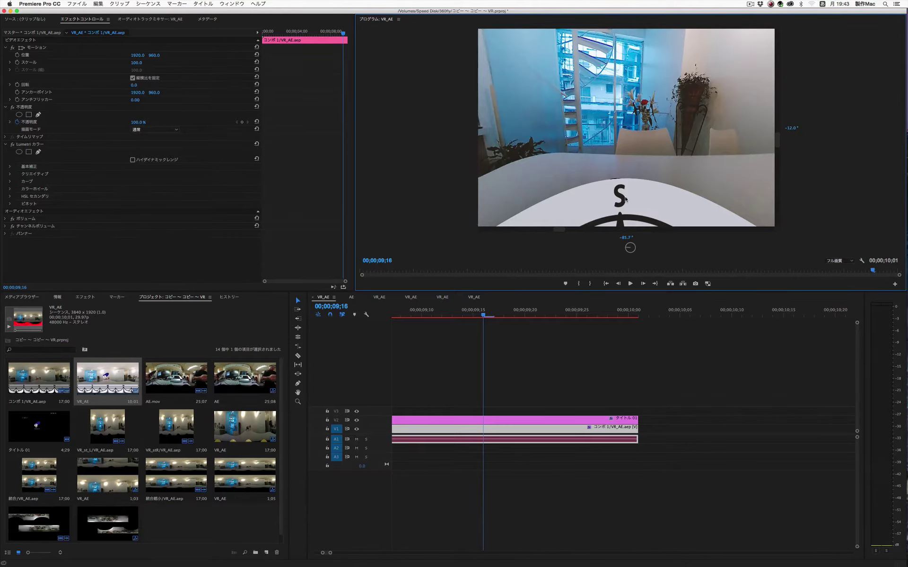
# Rotate the 360° room preview toward the east and tilt it upward
pyautogui.moveTo(593, 209)
pyautogui.mouseDown()
pyautogui.moveTo(654, 170)
pyautogui.moveTo(613, 159)
pyautogui.moveTo(612, 185)
pyautogui.moveTo(645, 153)
pyautogui.moveTo(646, 190)
pyautogui.mouseUp()
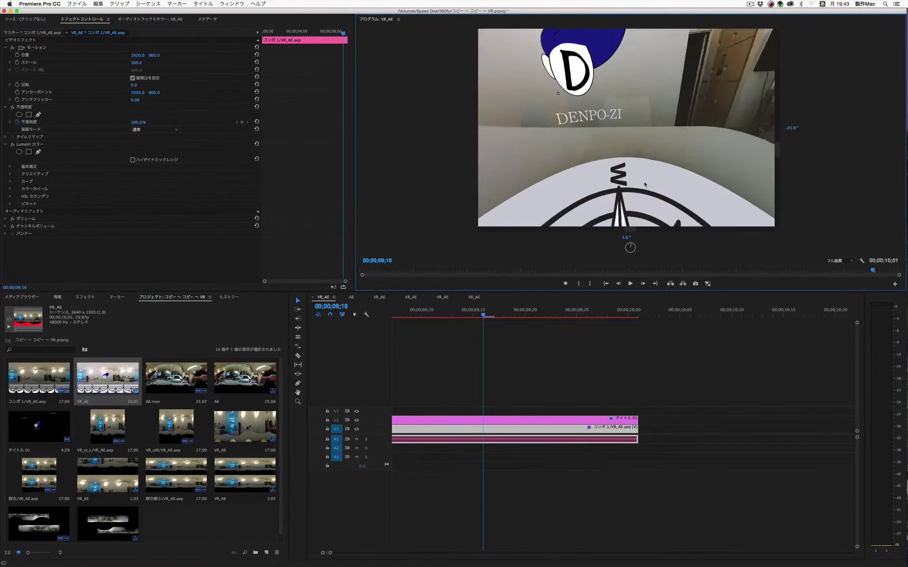
pyautogui.moveTo(691, 124); pyautogui.dragTo(603, 149)
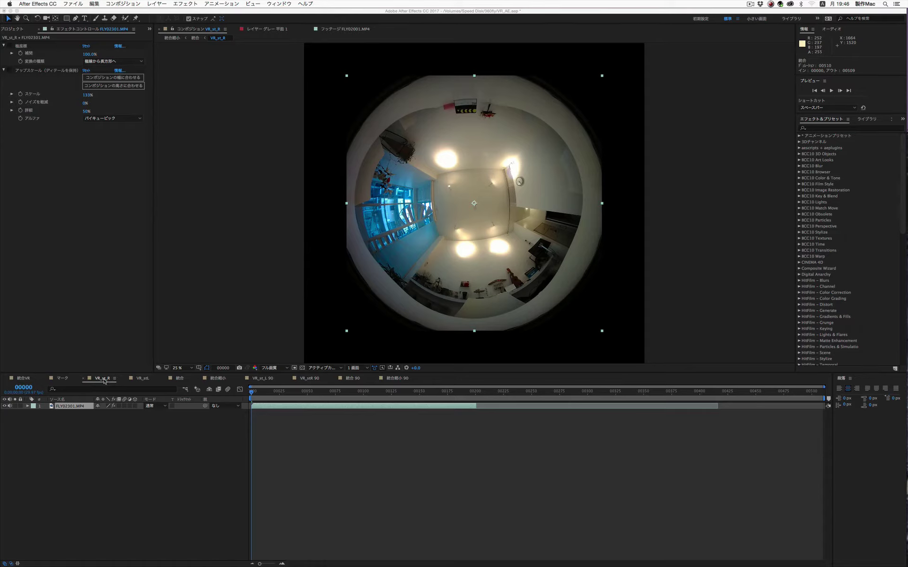
# Enable Polar Coordinates, confirm the 3840×3840 composition settings, and enable Upscale (Preserve Details)
pyautogui.click(10, 48)
pyautogui.click(9, 46)
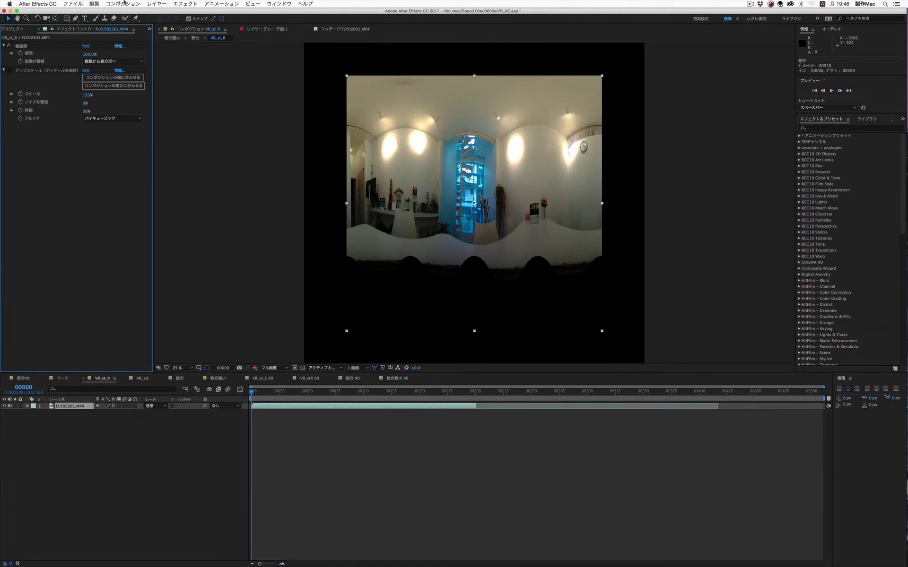
pyautogui.click(122, 3)
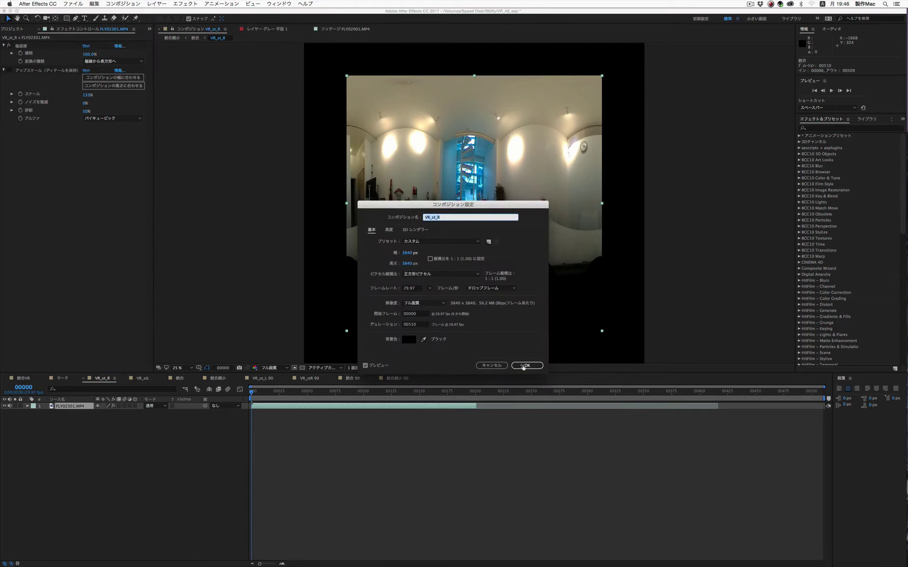
pyautogui.click(525, 366)
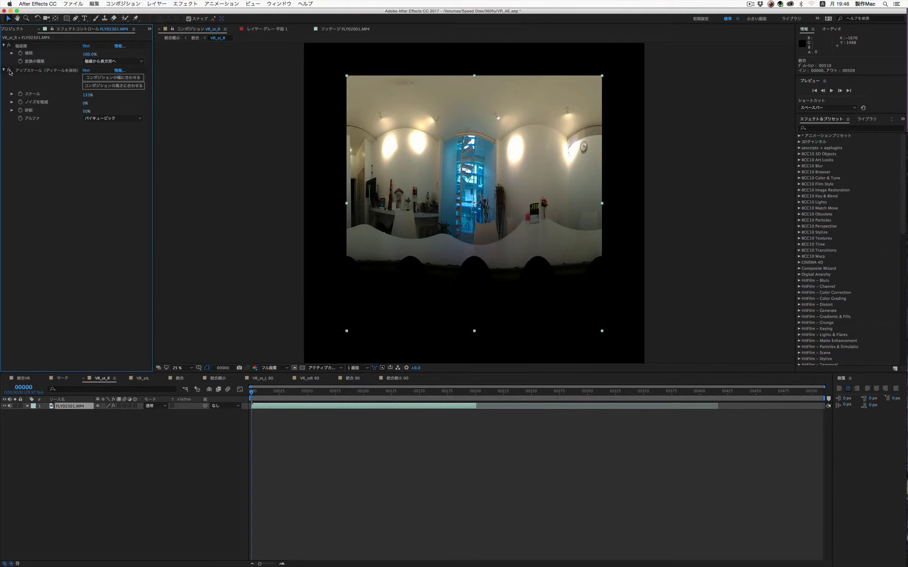
pyautogui.click(9, 71)
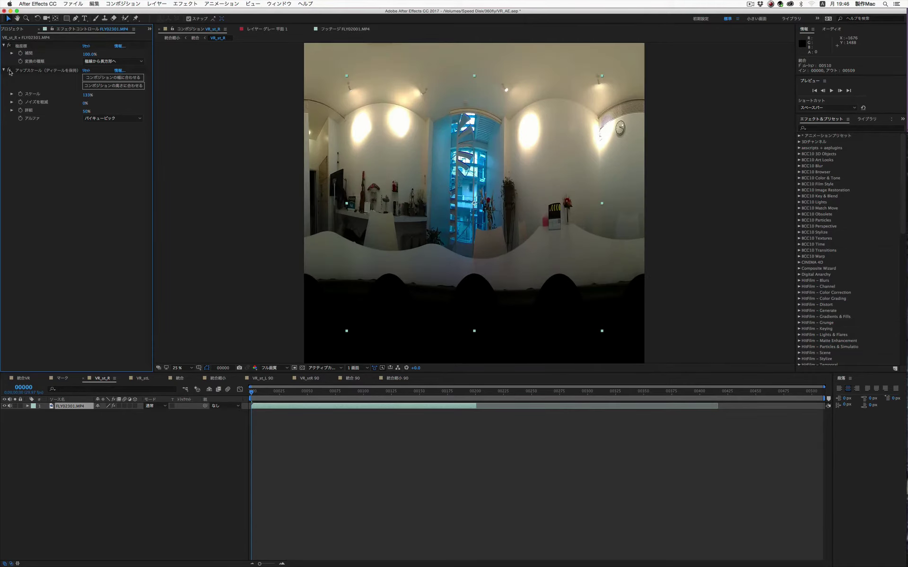
# Open the 統合 composition, check its 3840×3840 settings without changes, and select the adjustment layer
pyautogui.click(142, 378)
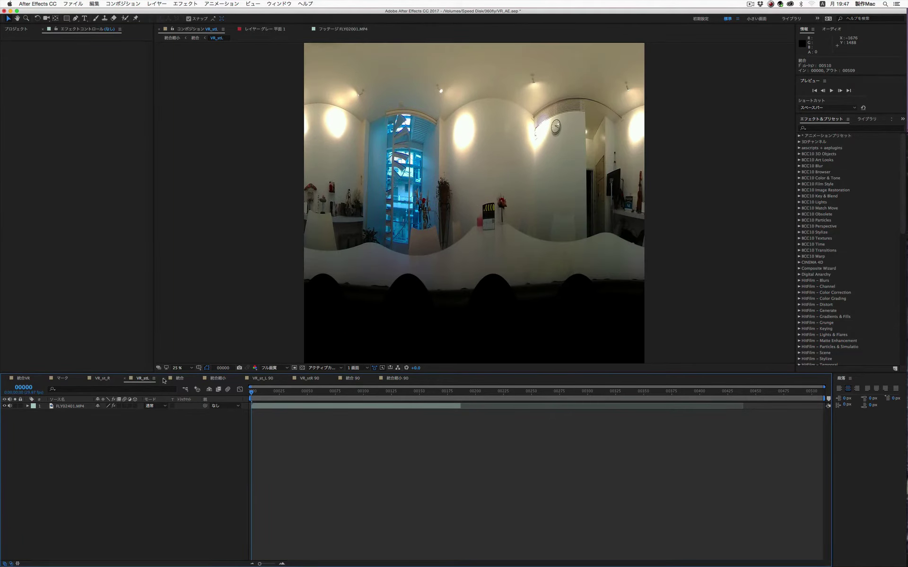
pyautogui.click(180, 380)
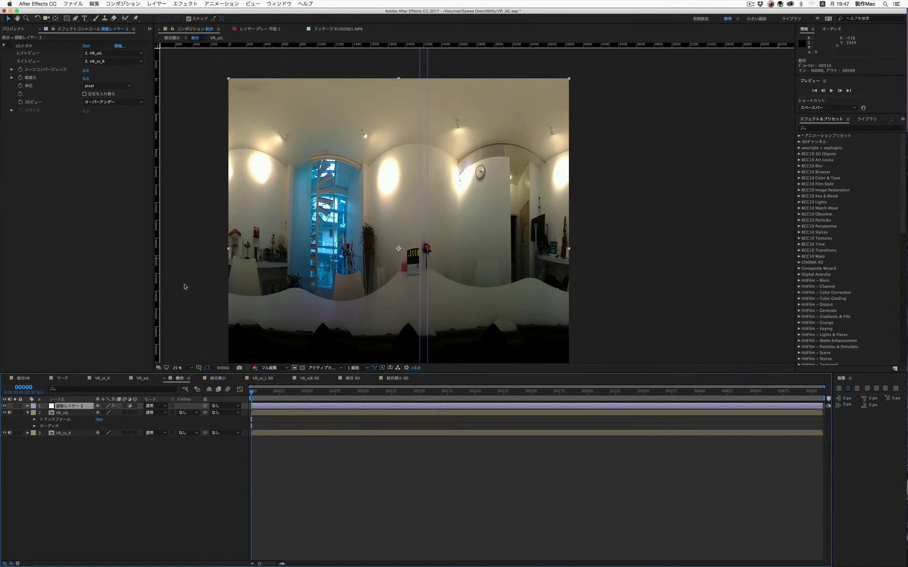
pyautogui.click(122, 3)
pyautogui.click(137, 22)
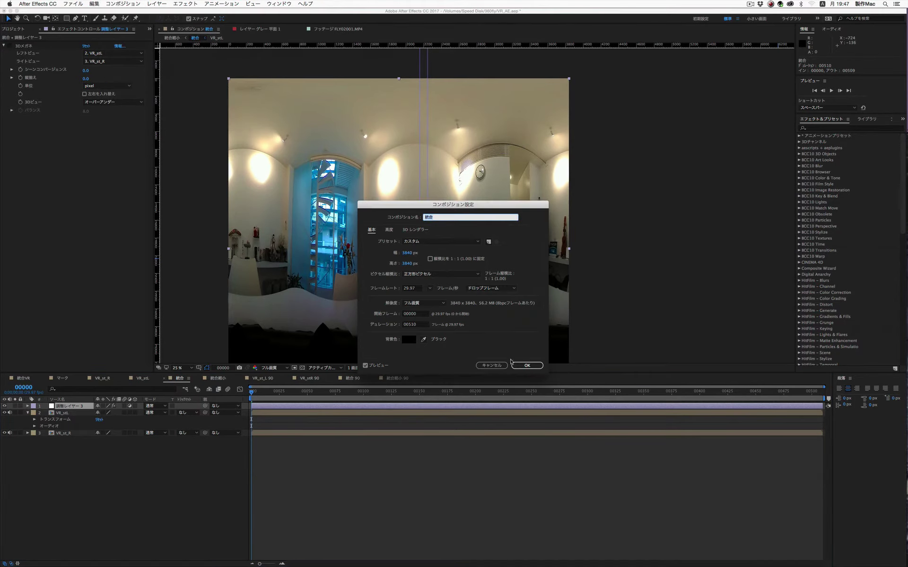
pyautogui.click(485, 367)
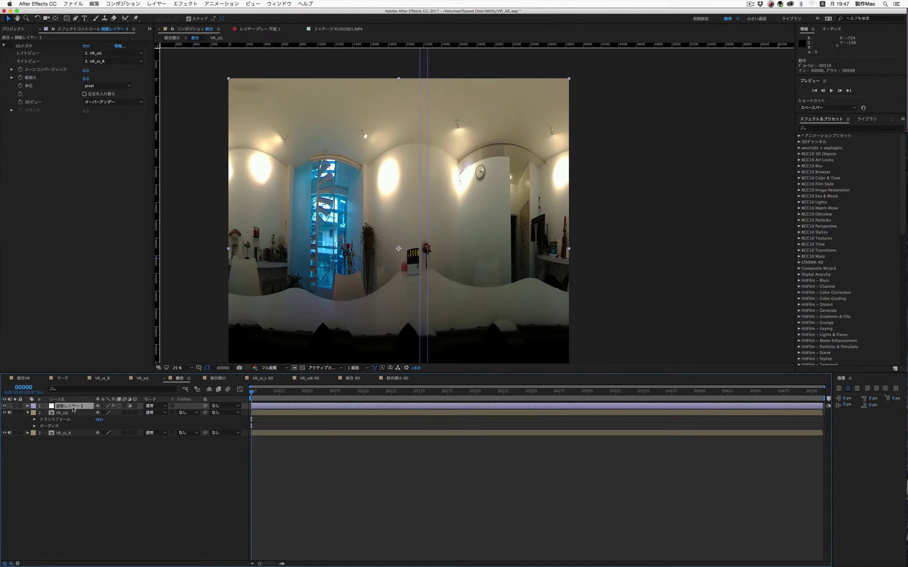
pyautogui.click(73, 410)
# Enable the 3Dメガネ effect on the adjustment layer for an over-under stereo view
pyautogui.click(185, 3)
pyautogui.scroll(-5, 213, 55)
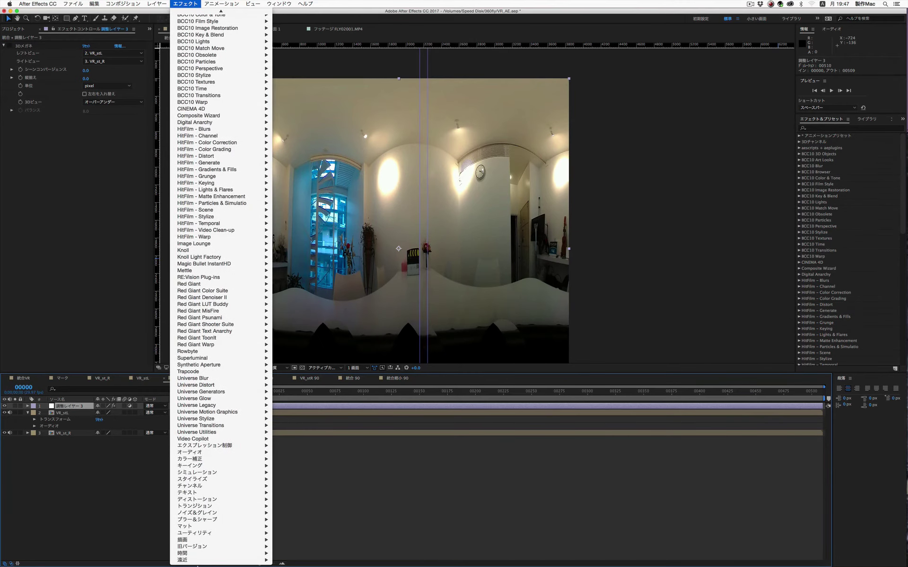
pyautogui.moveTo(193, 563)
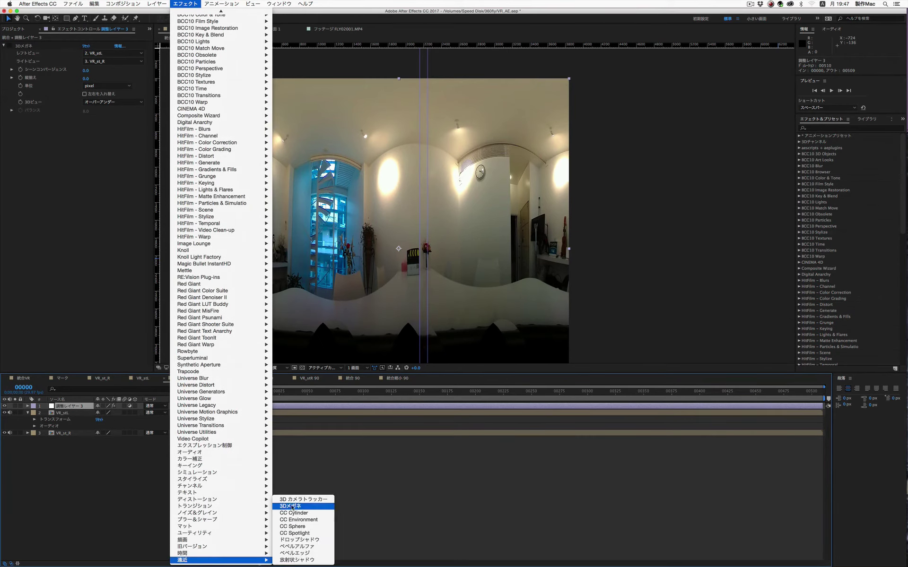
pyautogui.click(91, 260)
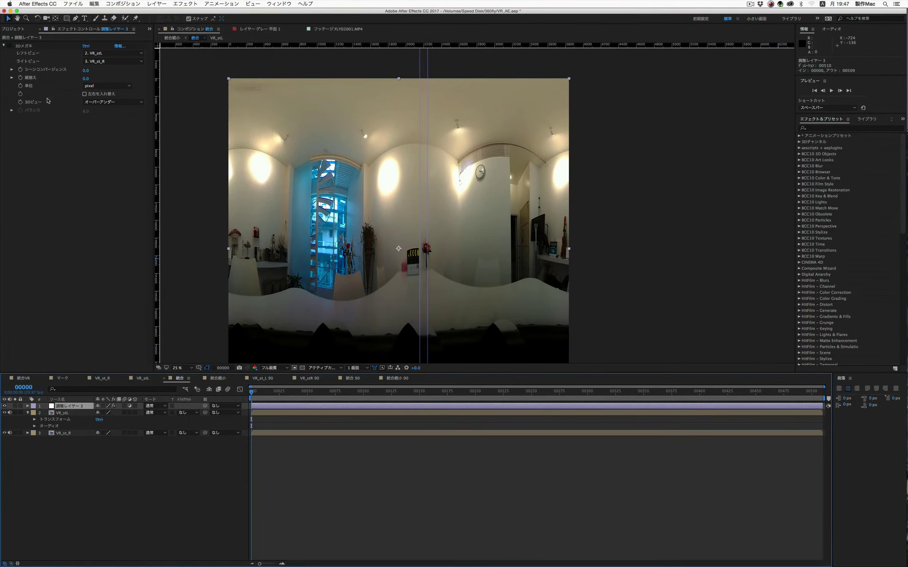
pyautogui.click(10, 48)
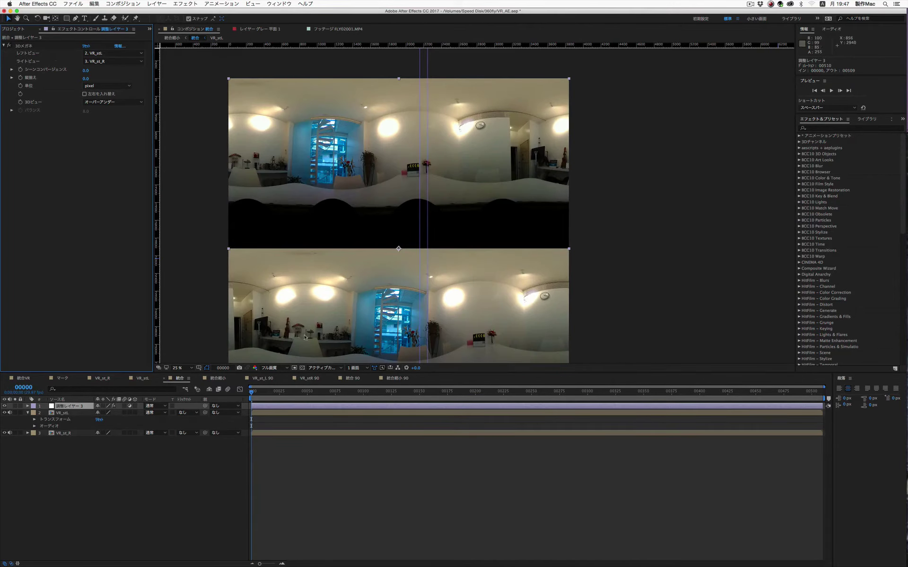
# Pan to see both stacked halves, review FLY02401.MP4's effects in VR_stL, and return to 統合
pyautogui.press('h')
pyautogui.moveTo(292, 188); pyautogui.dragTo(309, 194)
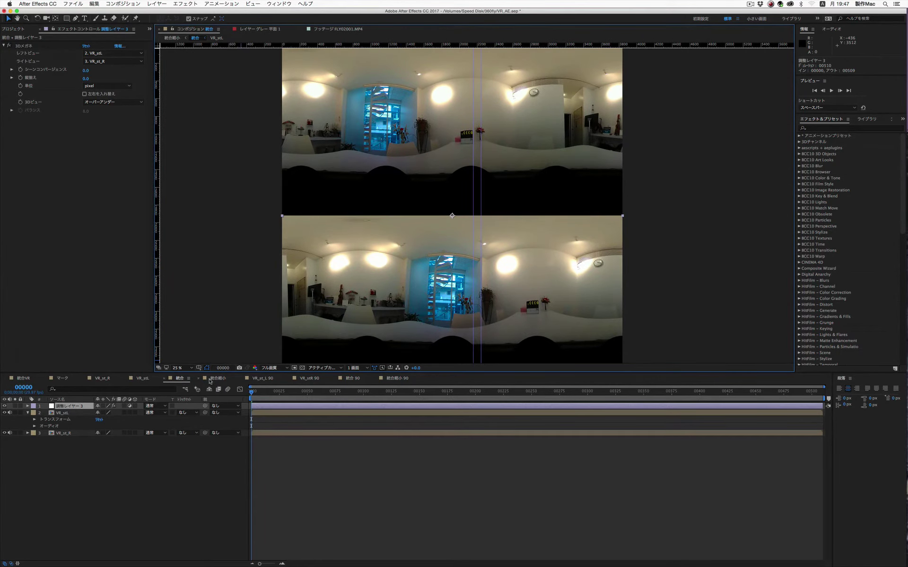
pyautogui.click(143, 378)
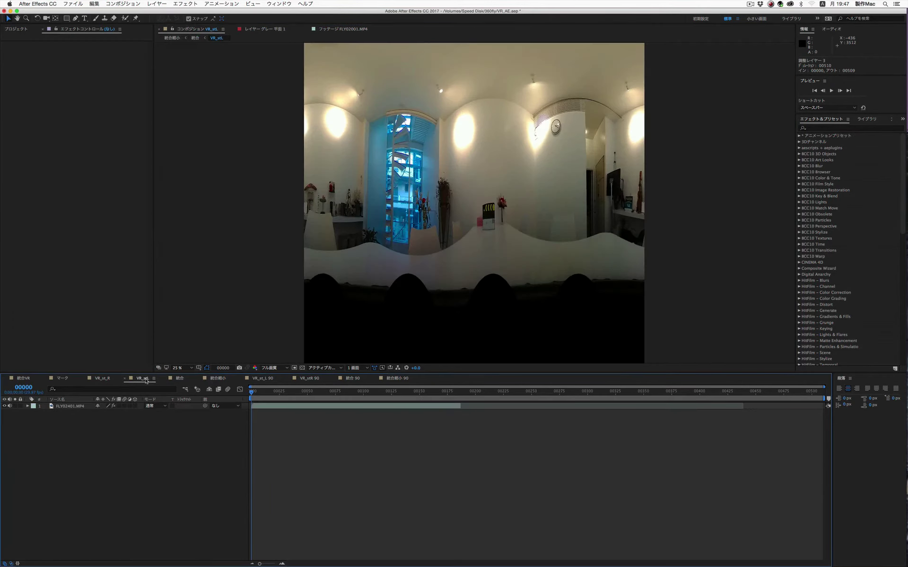
pyautogui.click(74, 408)
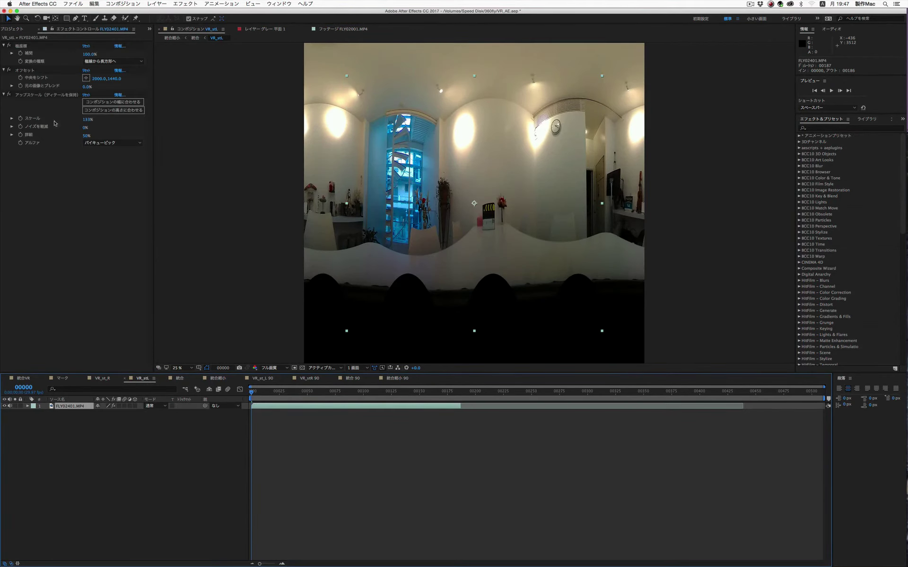
pyautogui.click(12, 72)
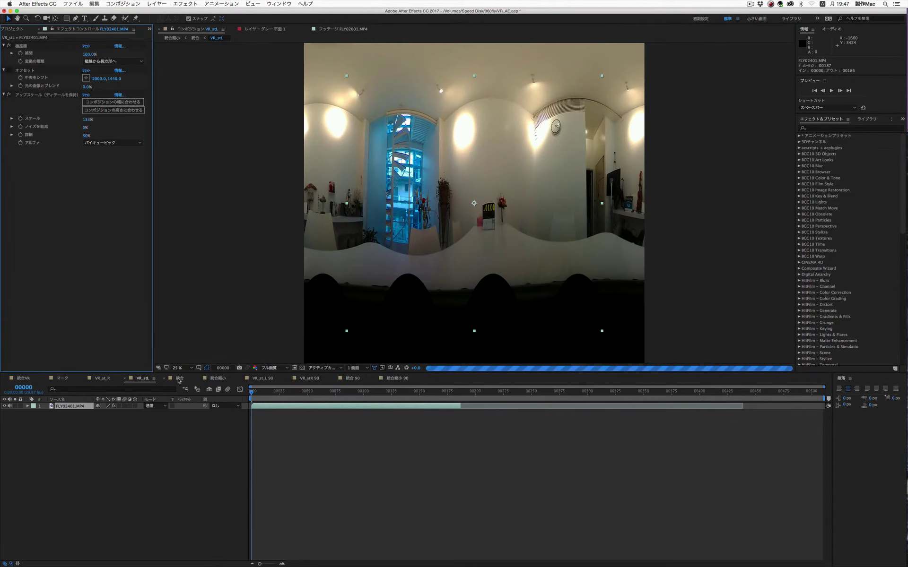
pyautogui.click(179, 379)
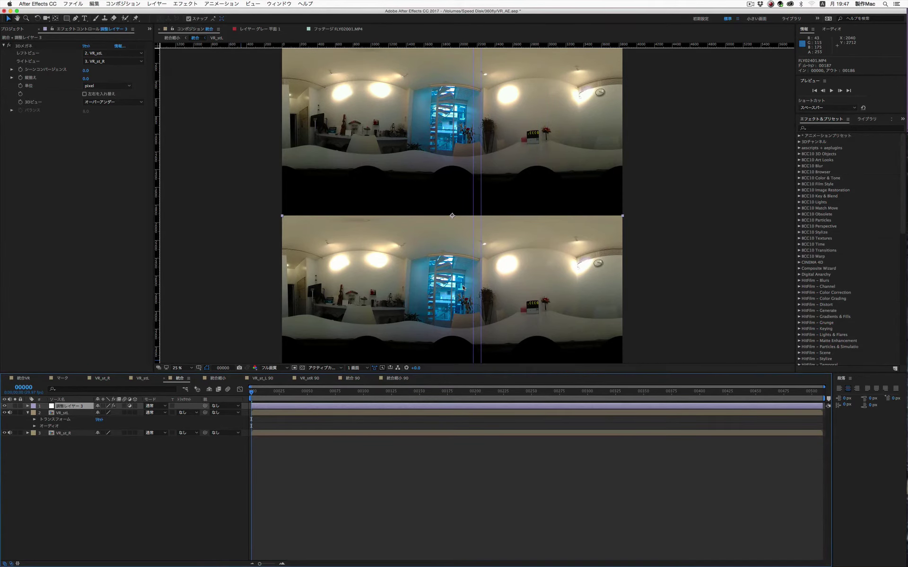
# Reposition the vertical guide further right, then view the 統合縮小 composition
pyautogui.moveTo(473, 284)
pyautogui.mouseDown()
pyautogui.moveTo(341, 177)
pyautogui.moveTo(311, 176)
pyautogui.mouseUp()
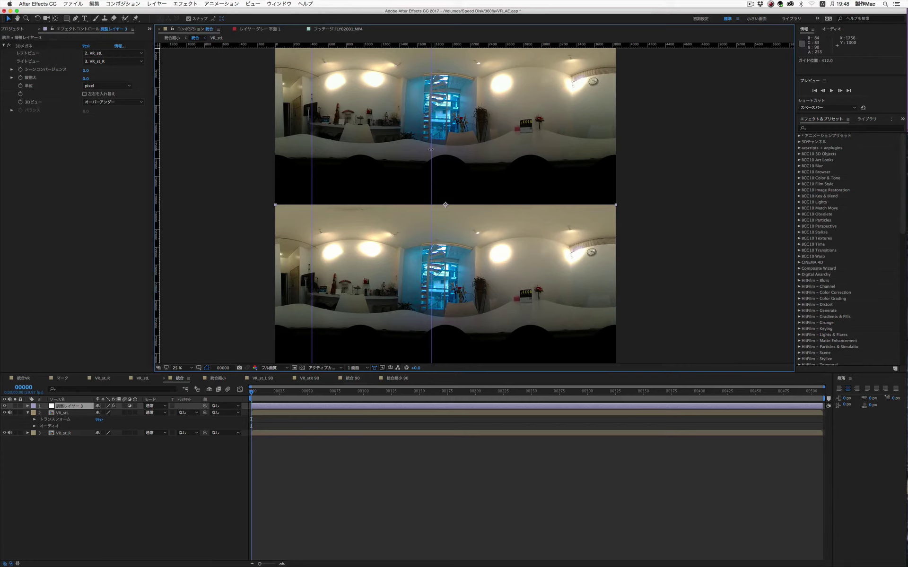
pyautogui.moveTo(431, 150); pyautogui.dragTo(520, 153)
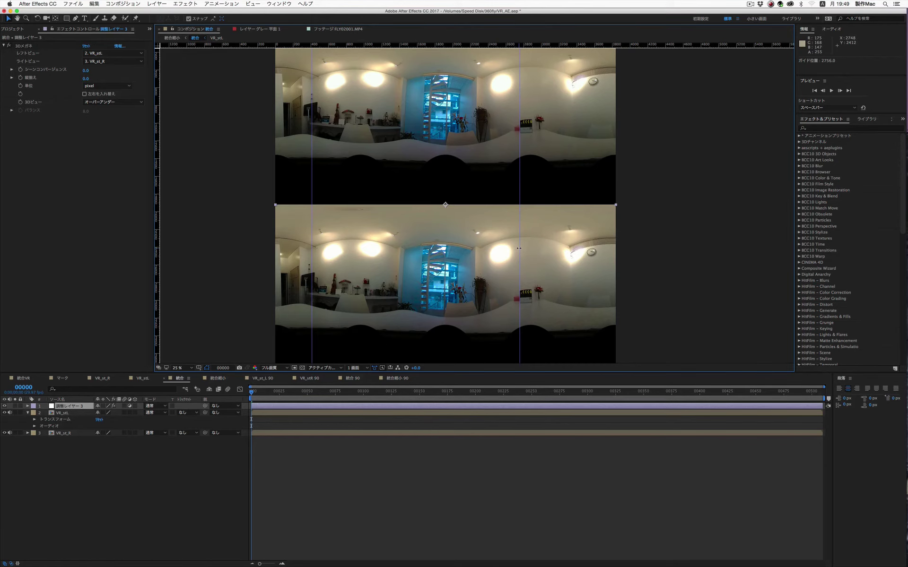
pyautogui.click(218, 380)
# Check the composition settings and confirm the 3840×2160 composition
pyautogui.click(123, 4)
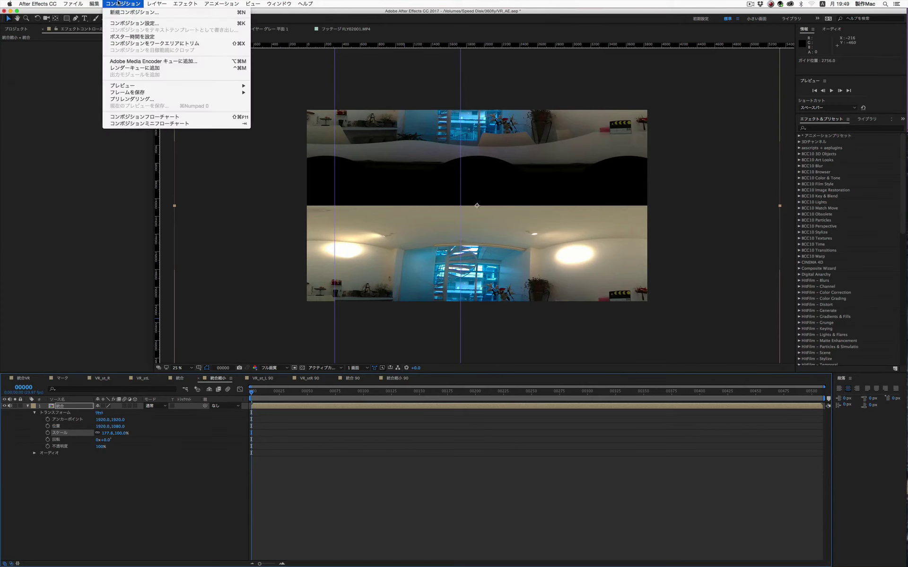
pyautogui.click(127, 24)
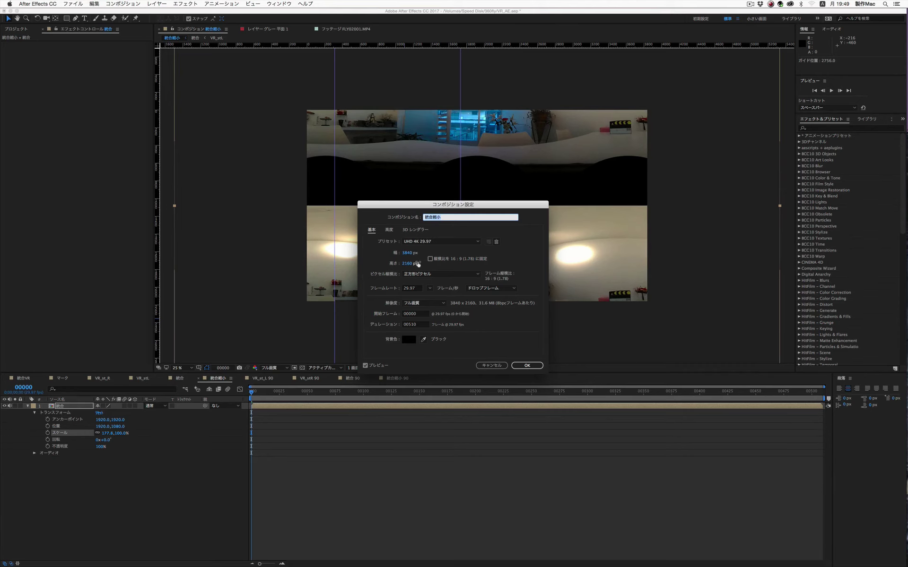
pyautogui.click(524, 366)
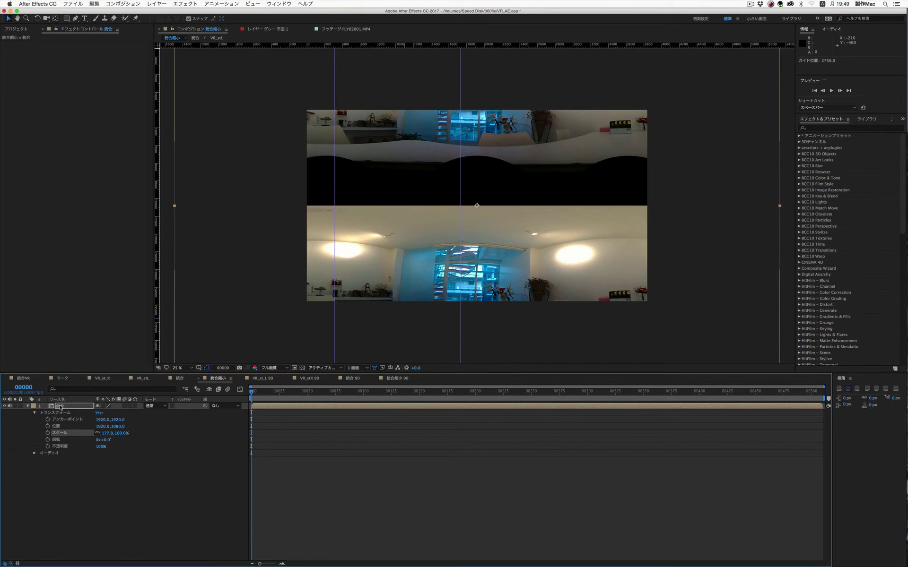
# Fit the 統合 layer to the composition at 100.0, 56.3%, then switch to Premiere Pro
pyautogui.click(61, 408)
pyautogui.click(152, 3)
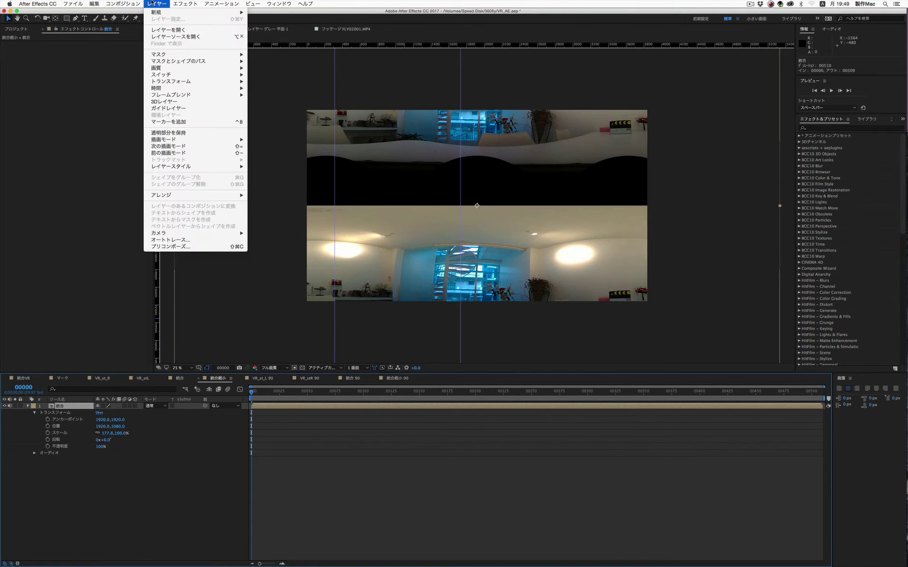
pyautogui.moveTo(187, 82)
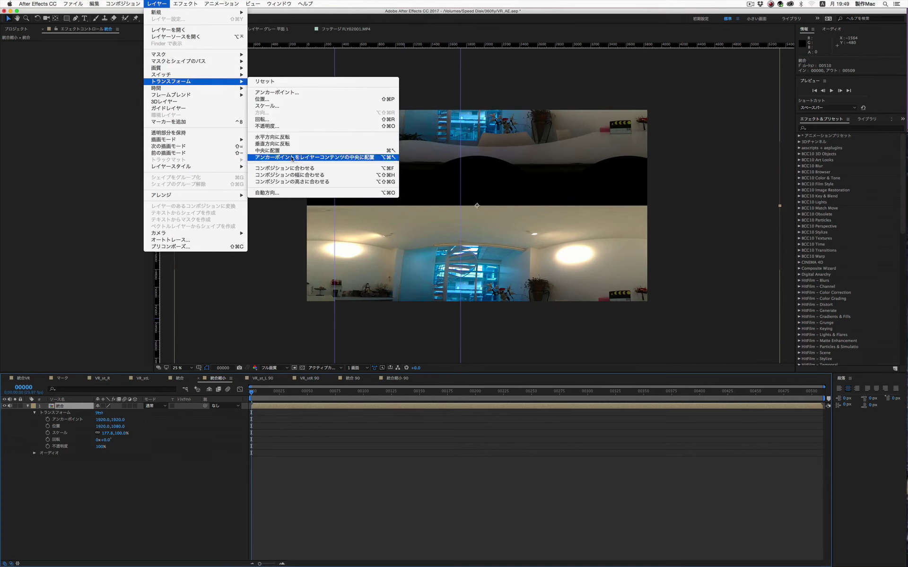
pyautogui.click(316, 168)
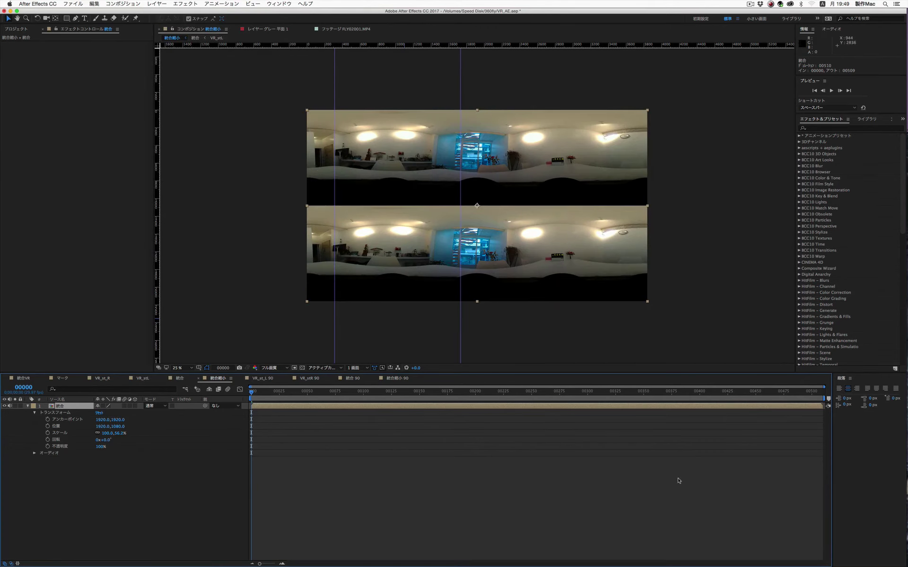
pyautogui.moveTo(905, 505)
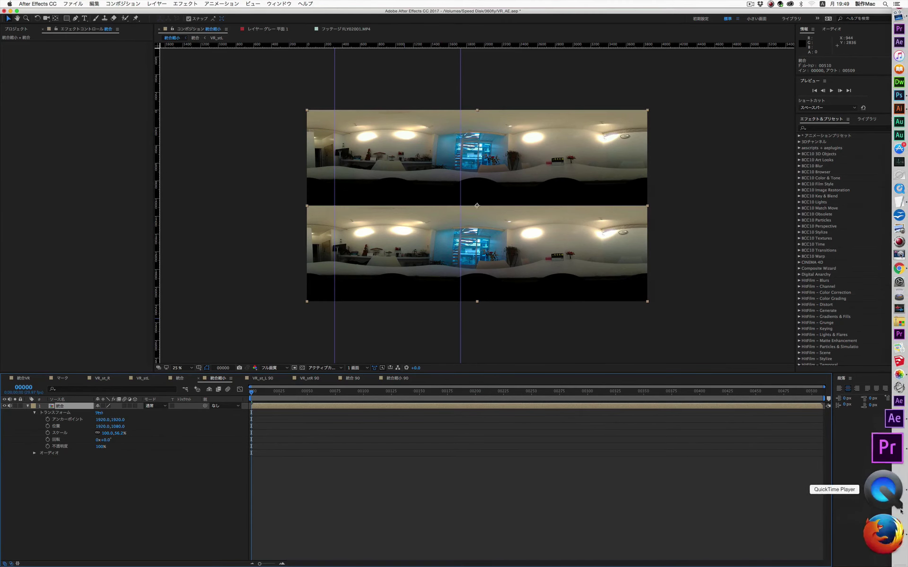
pyautogui.click(894, 491)
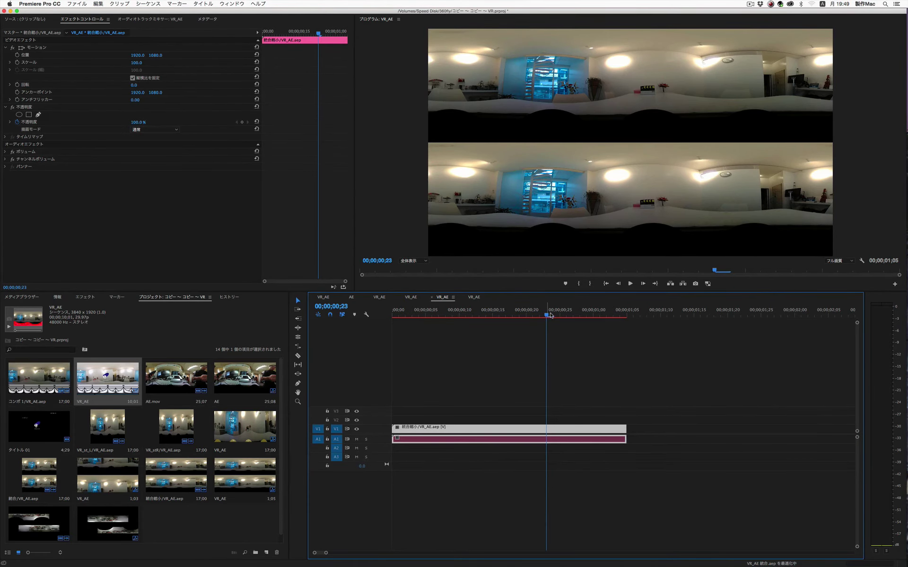
# Open Sequence Settings for the VR_AE sequence, showing 3840 × 2160 at 29.97 fps
pyautogui.click(862, 261)
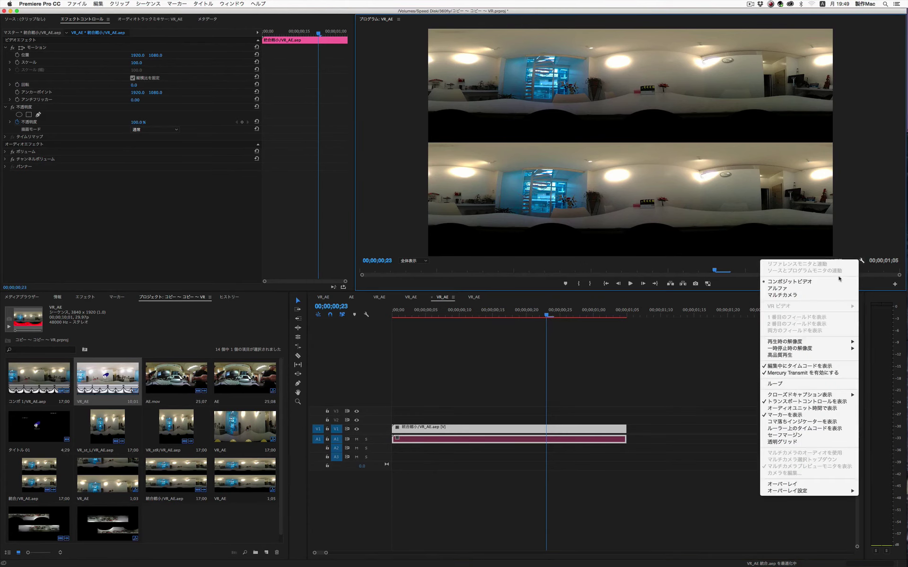
pyautogui.click(699, 338)
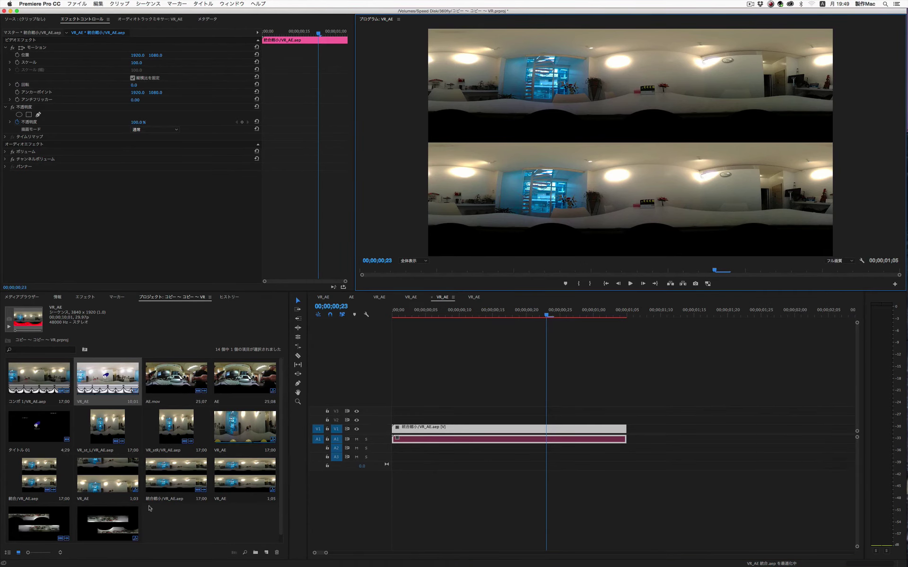
pyautogui.rightClick(240, 484)
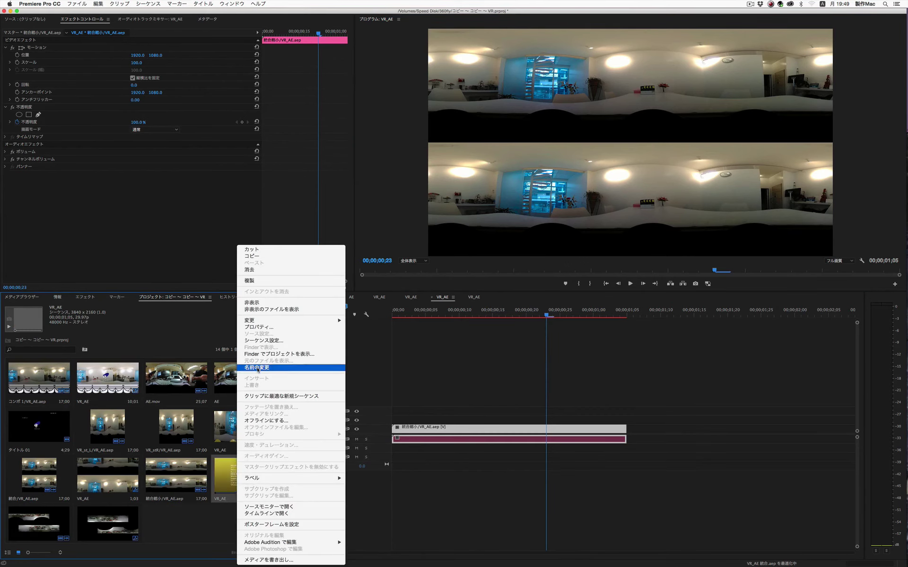
pyautogui.click(260, 341)
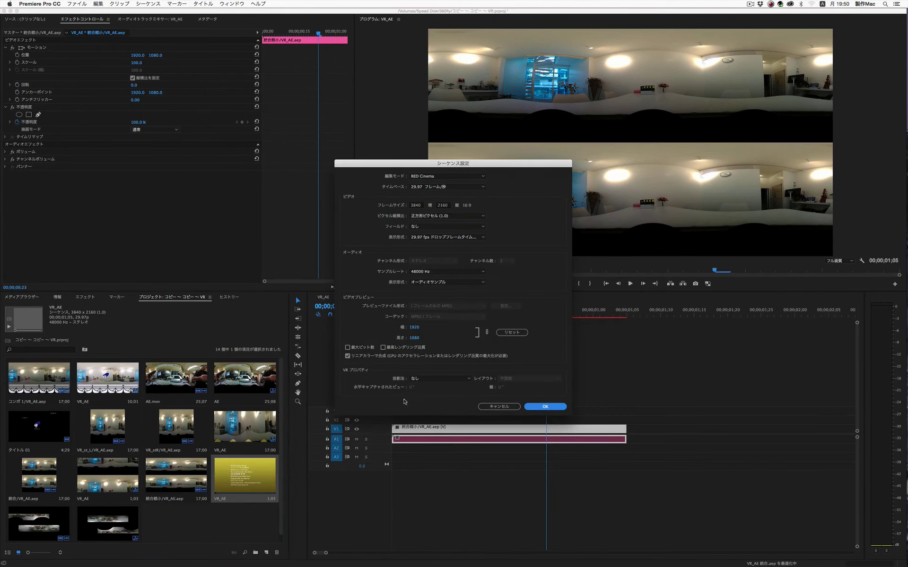
# Give VR_AE Equirectangular projection with Stereoscopic - Over/Under layout, then look around the room preview
pyautogui.click(424, 381)
pyautogui.click(424, 392)
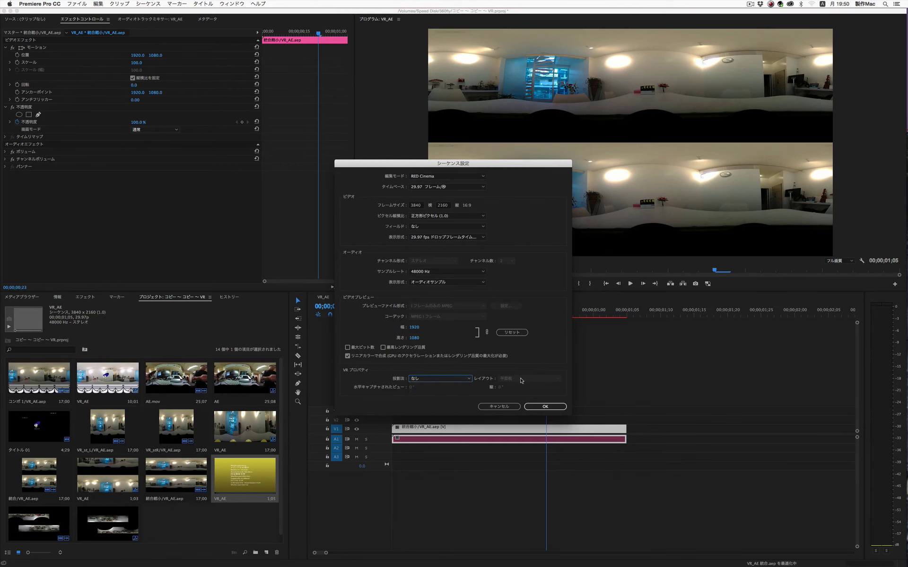
pyautogui.click(524, 382)
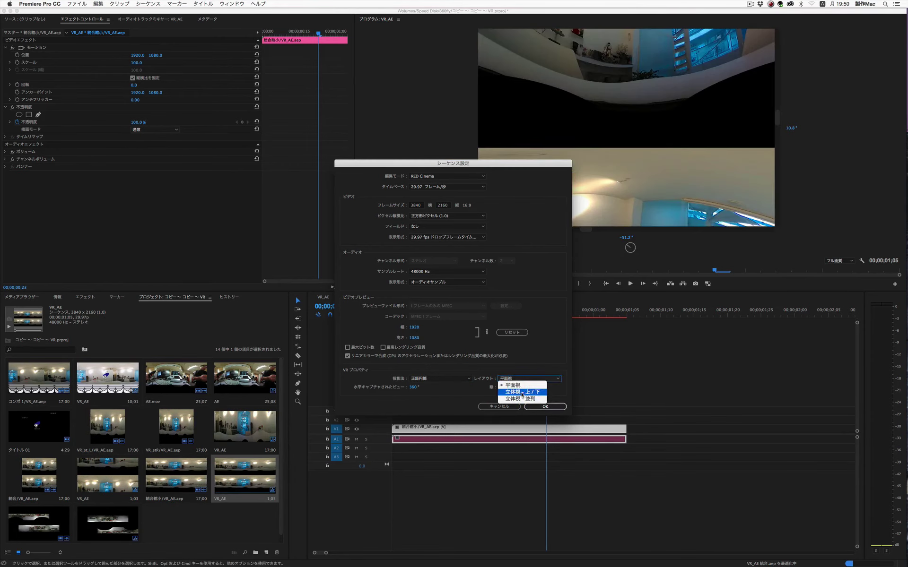
pyautogui.click(524, 392)
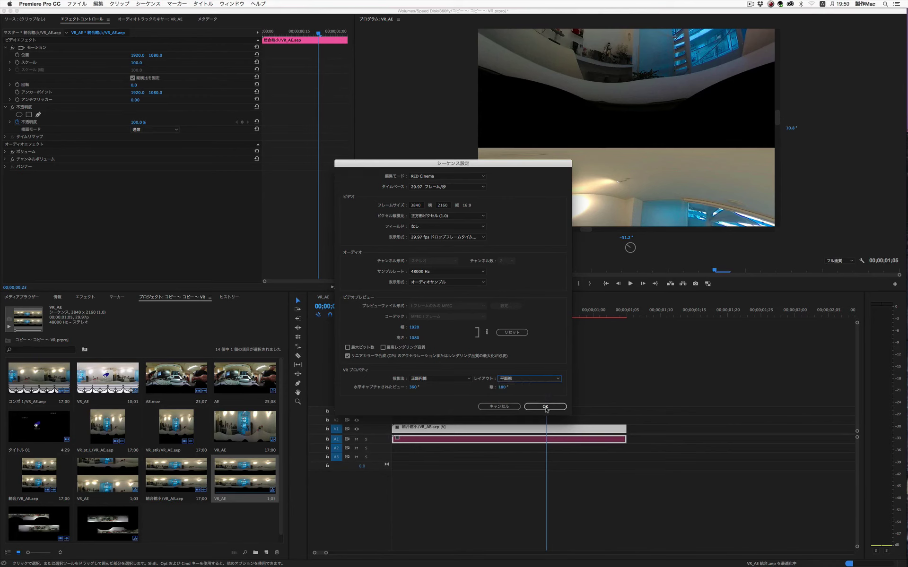
pyautogui.click(545, 407)
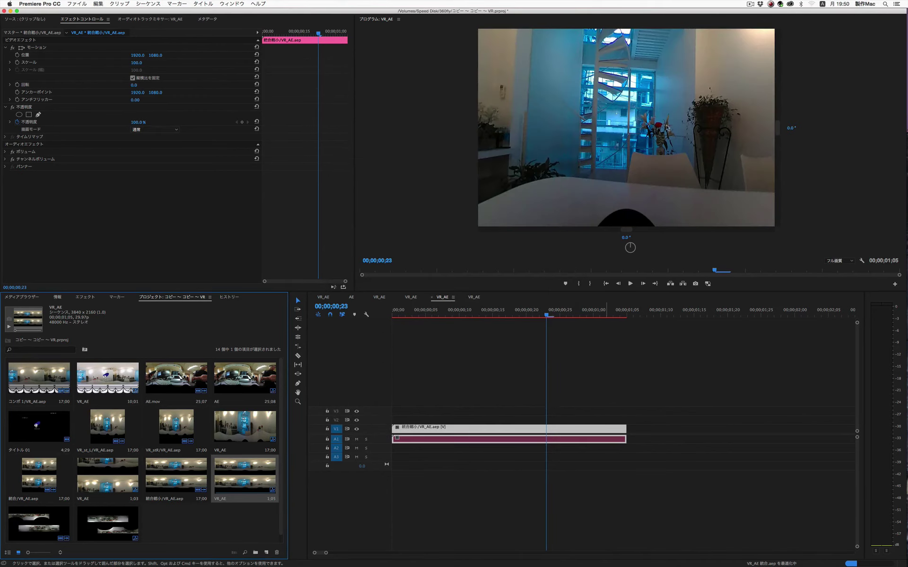
pyautogui.moveTo(626, 148)
pyautogui.mouseDown()
pyautogui.moveTo(696, 145)
pyautogui.moveTo(555, 150)
pyautogui.moveTo(621, 146)
pyautogui.mouseUp()
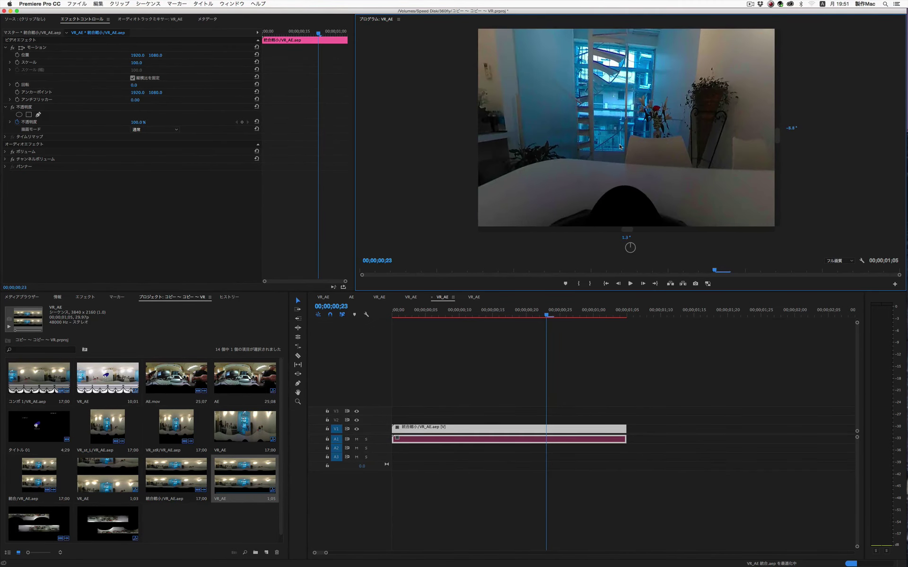
pyautogui.click(77, 4)
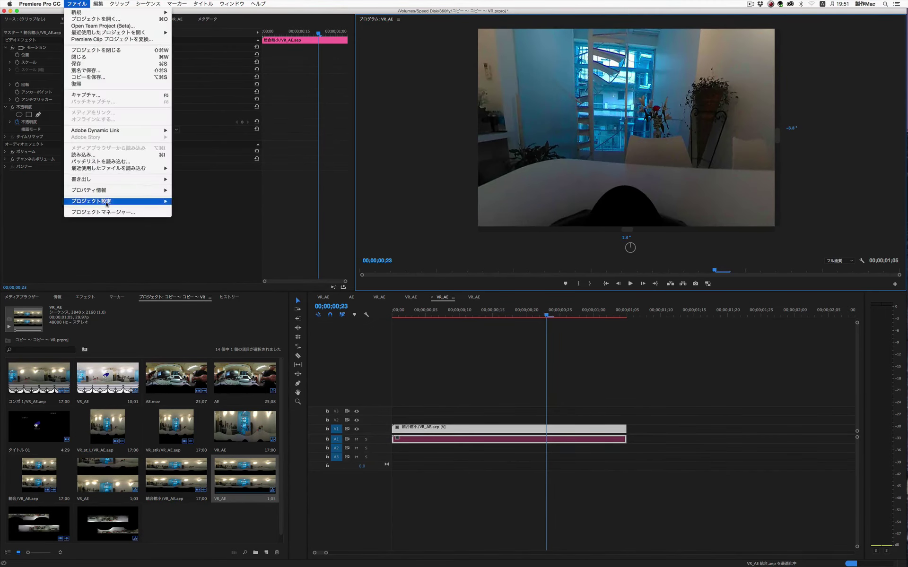
# Open Export Media settings for H.264 VR_AE_1.mp4 and check the over/under VR video options
pyautogui.moveTo(152, 180)
pyautogui.click(197, 180)
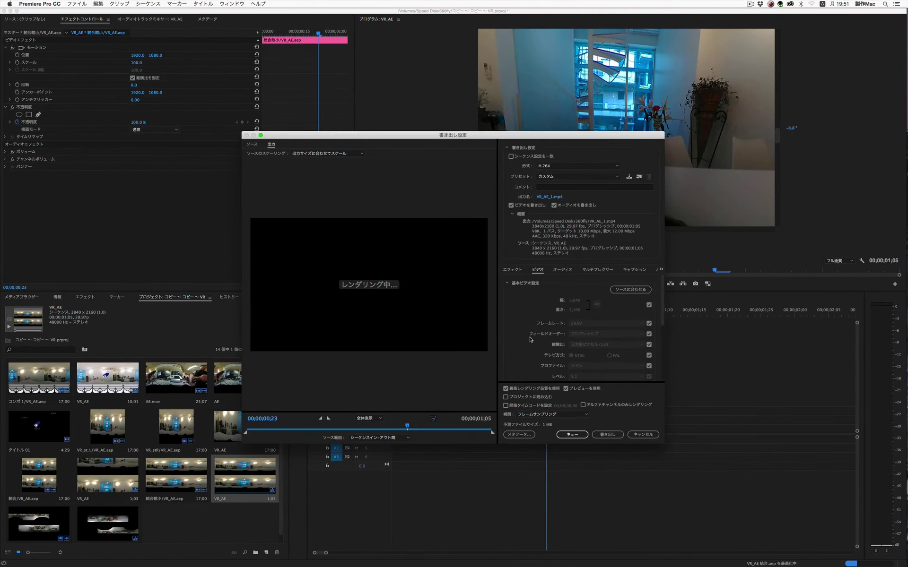
pyautogui.scroll(-5, 530, 339)
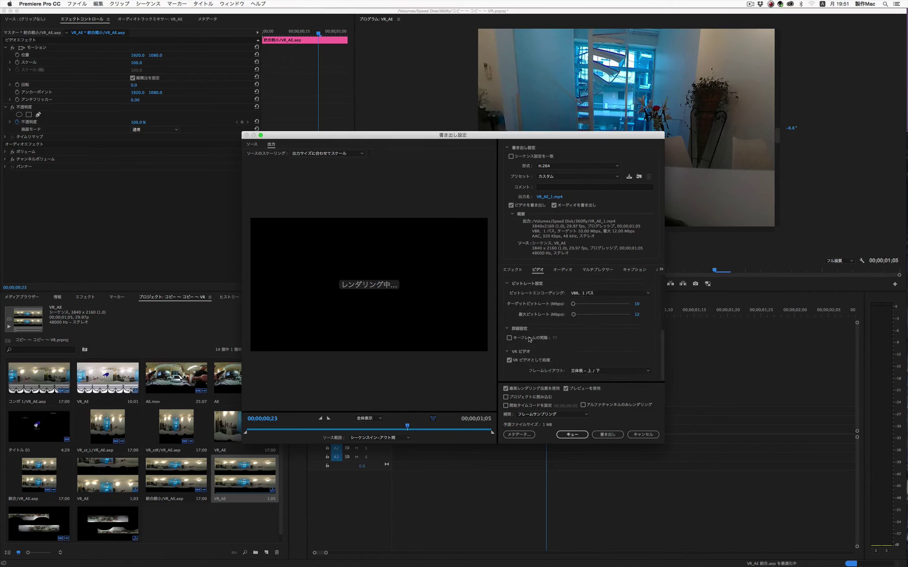